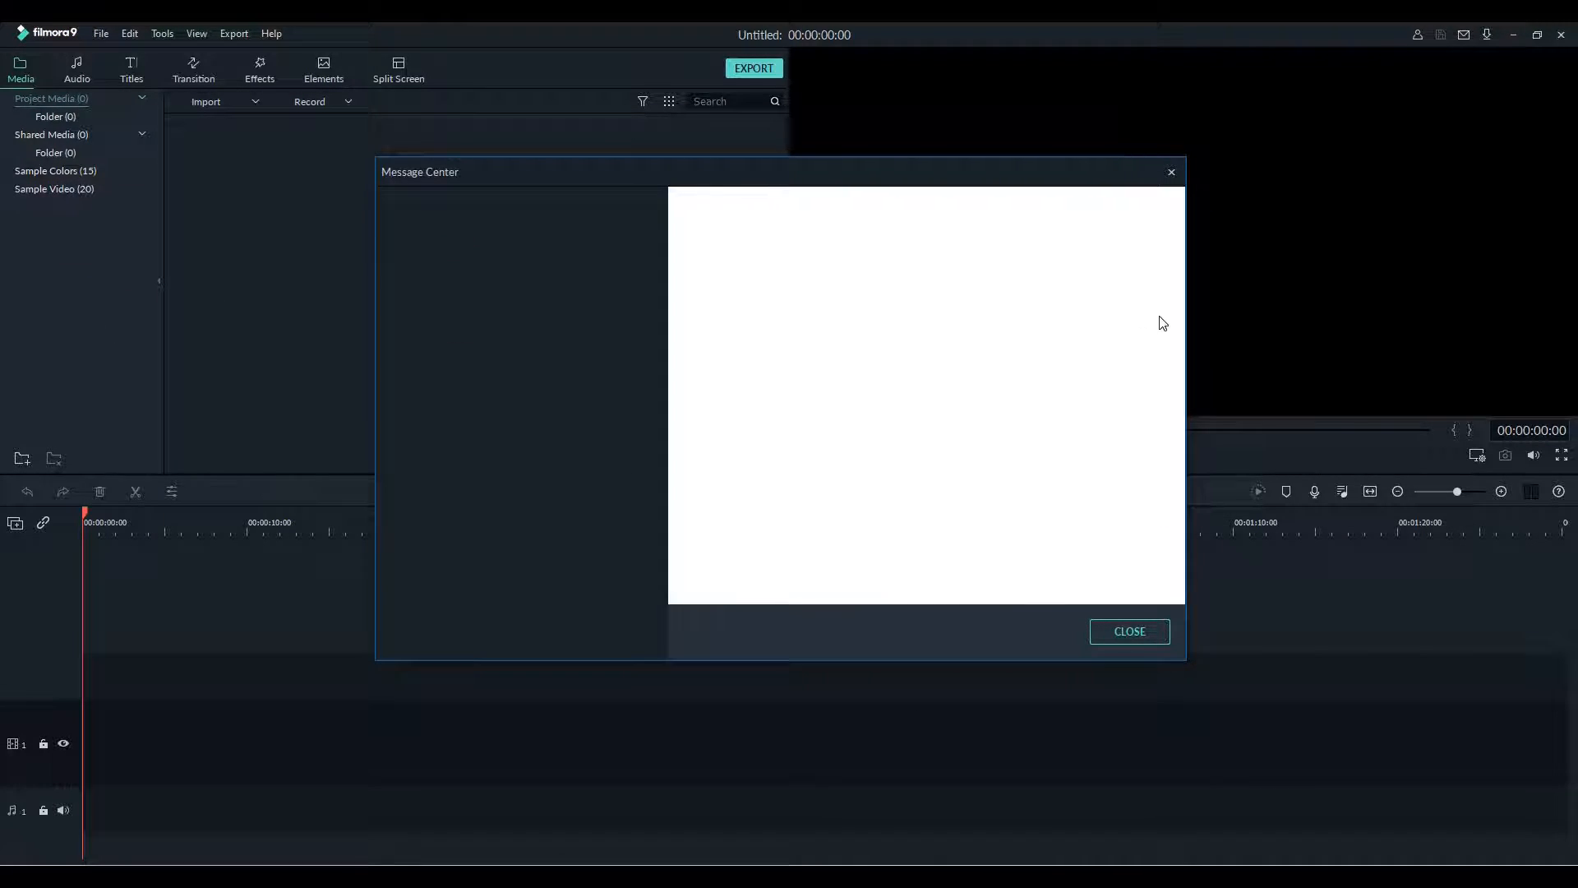
Step: Dismiss the Message Center and import the video file My Video3 into the project media
click(1123, 640)
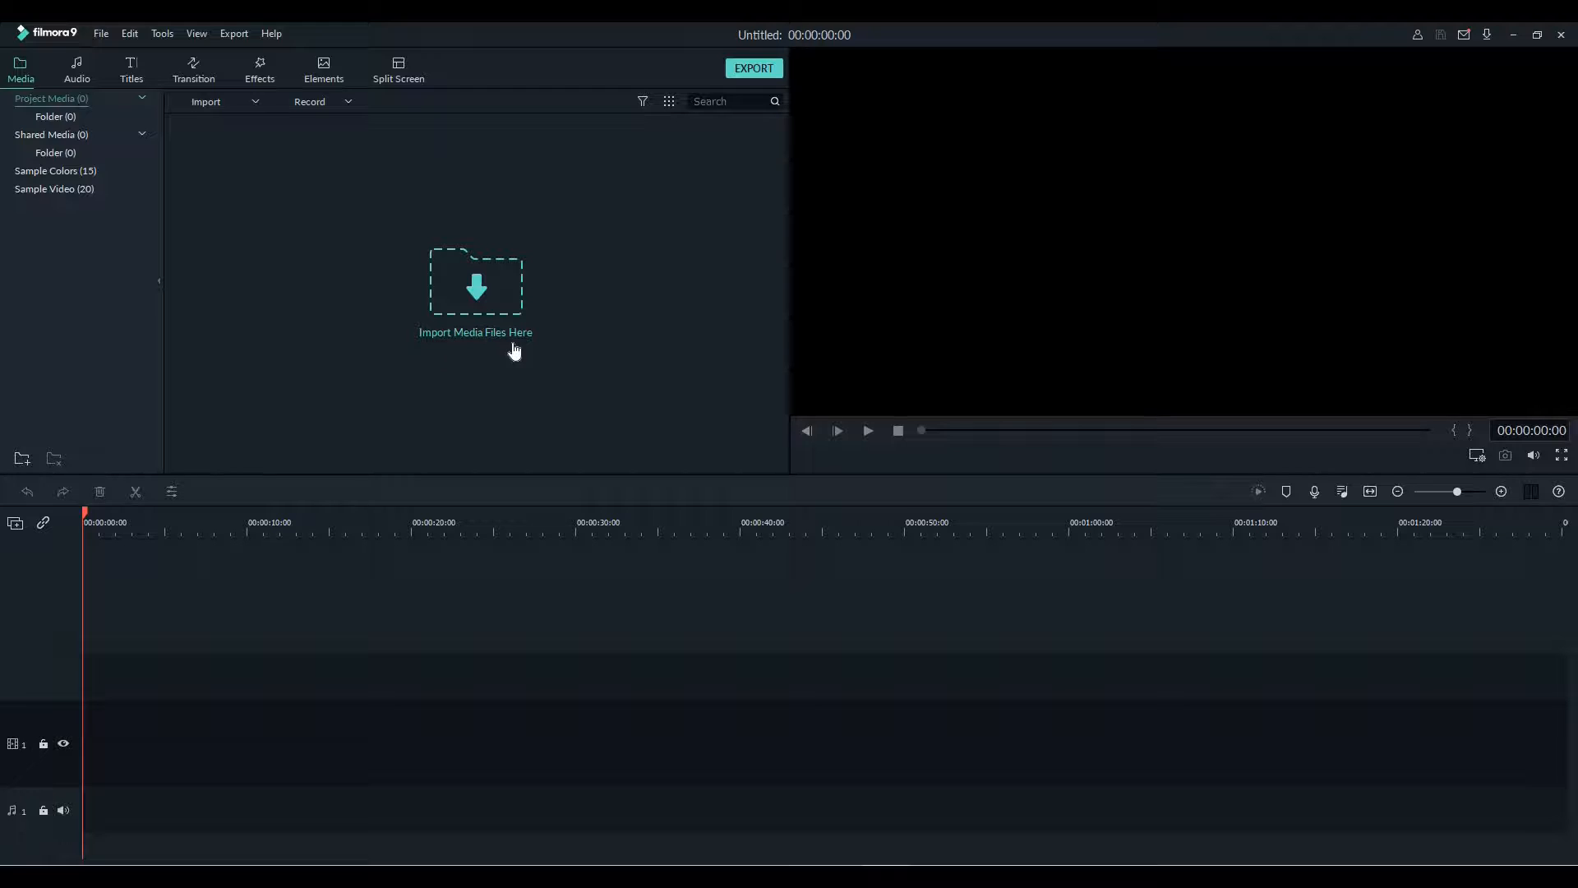
click(478, 305)
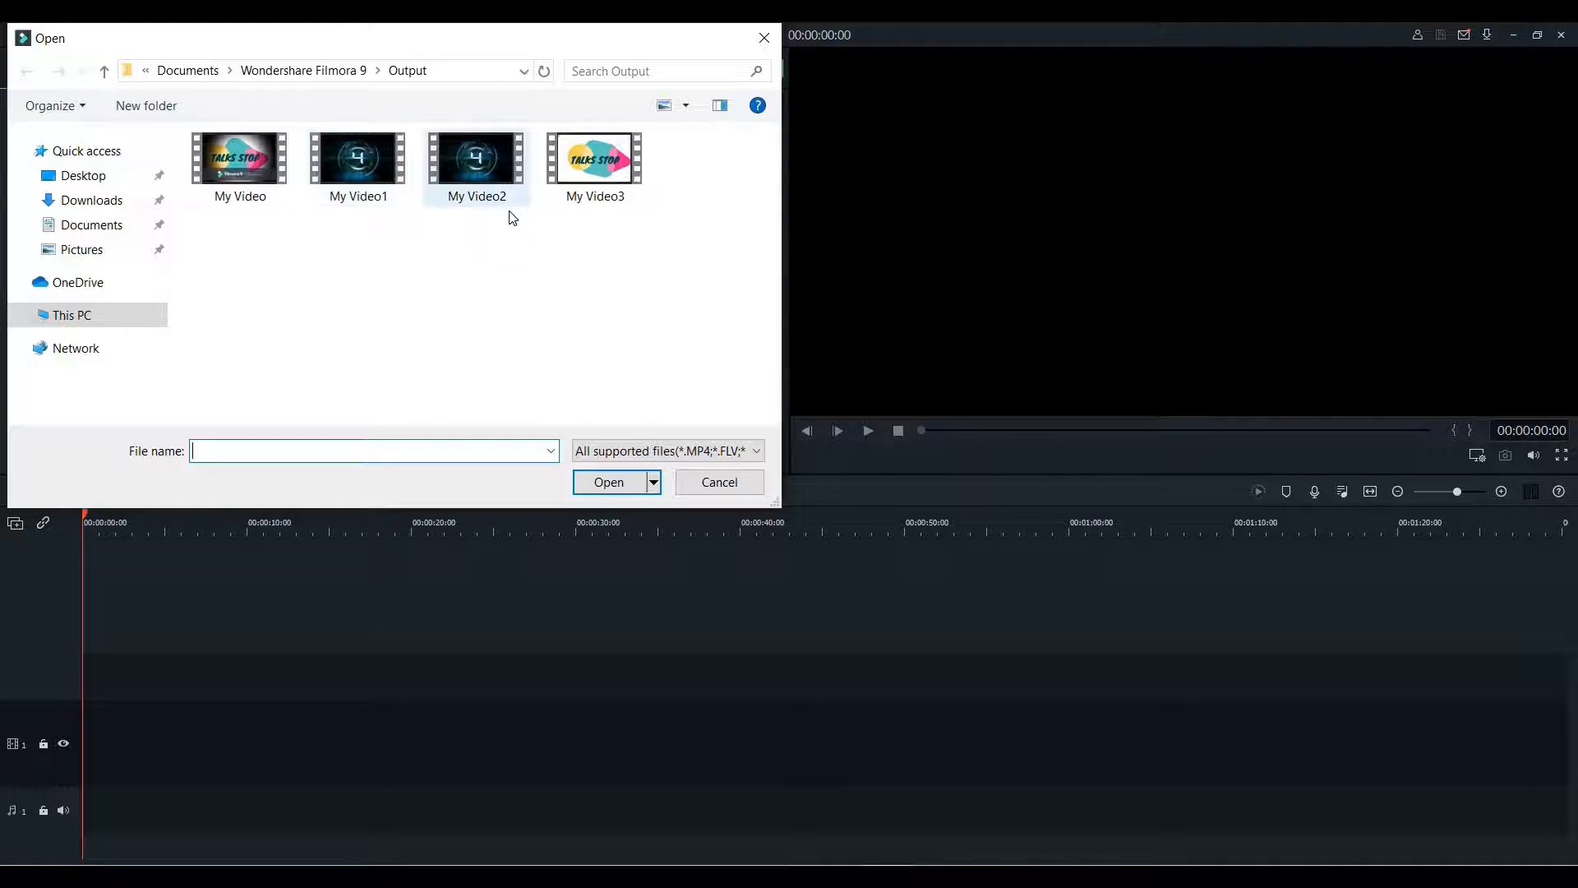
click(588, 177)
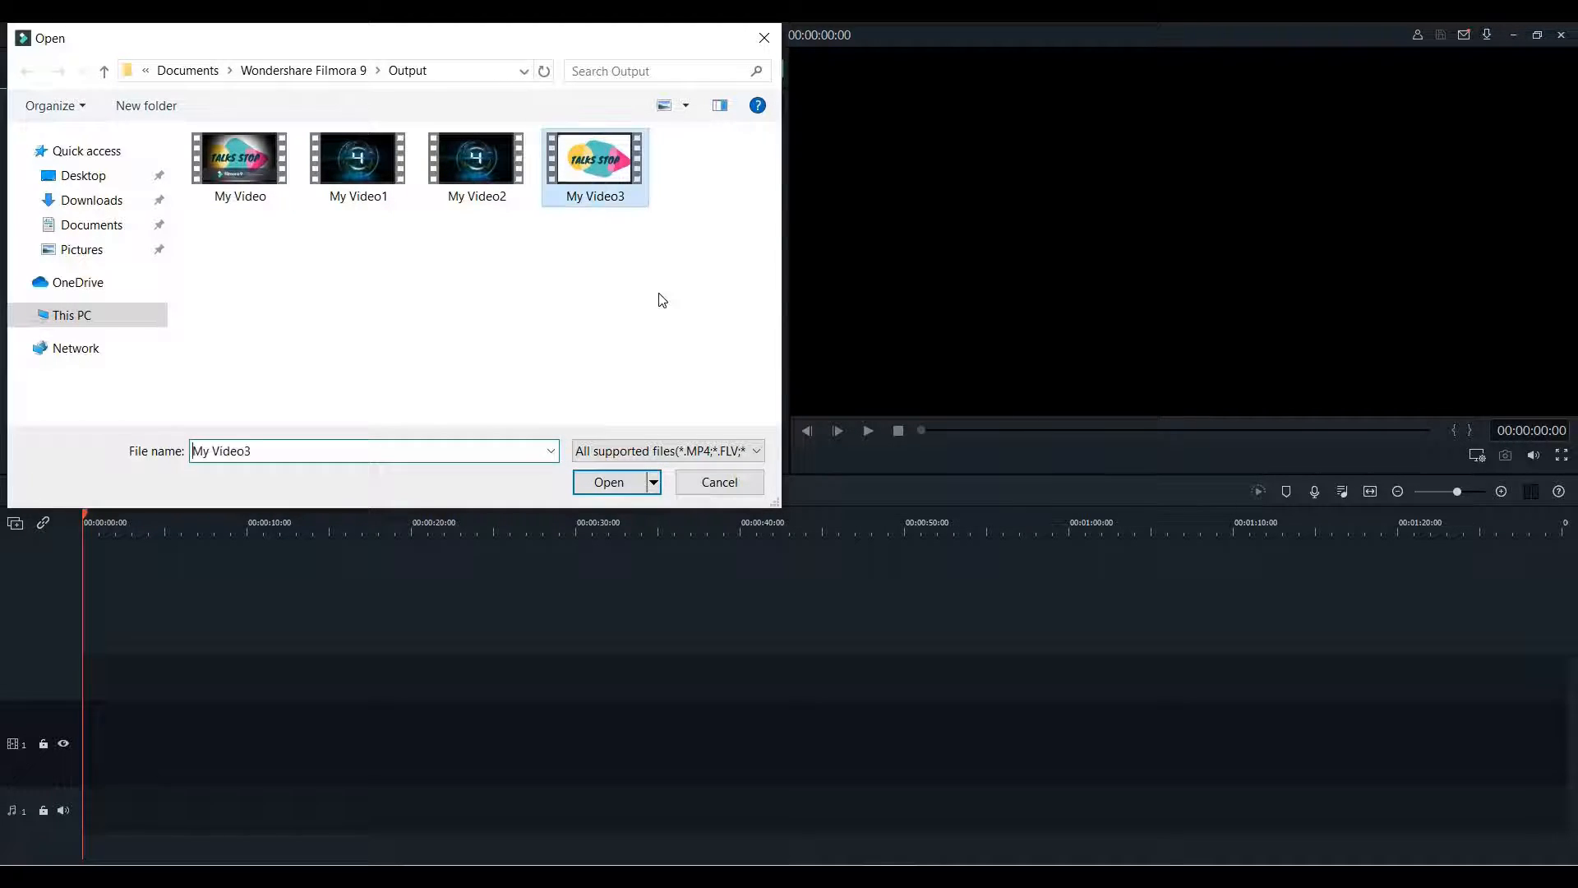
click(633, 487)
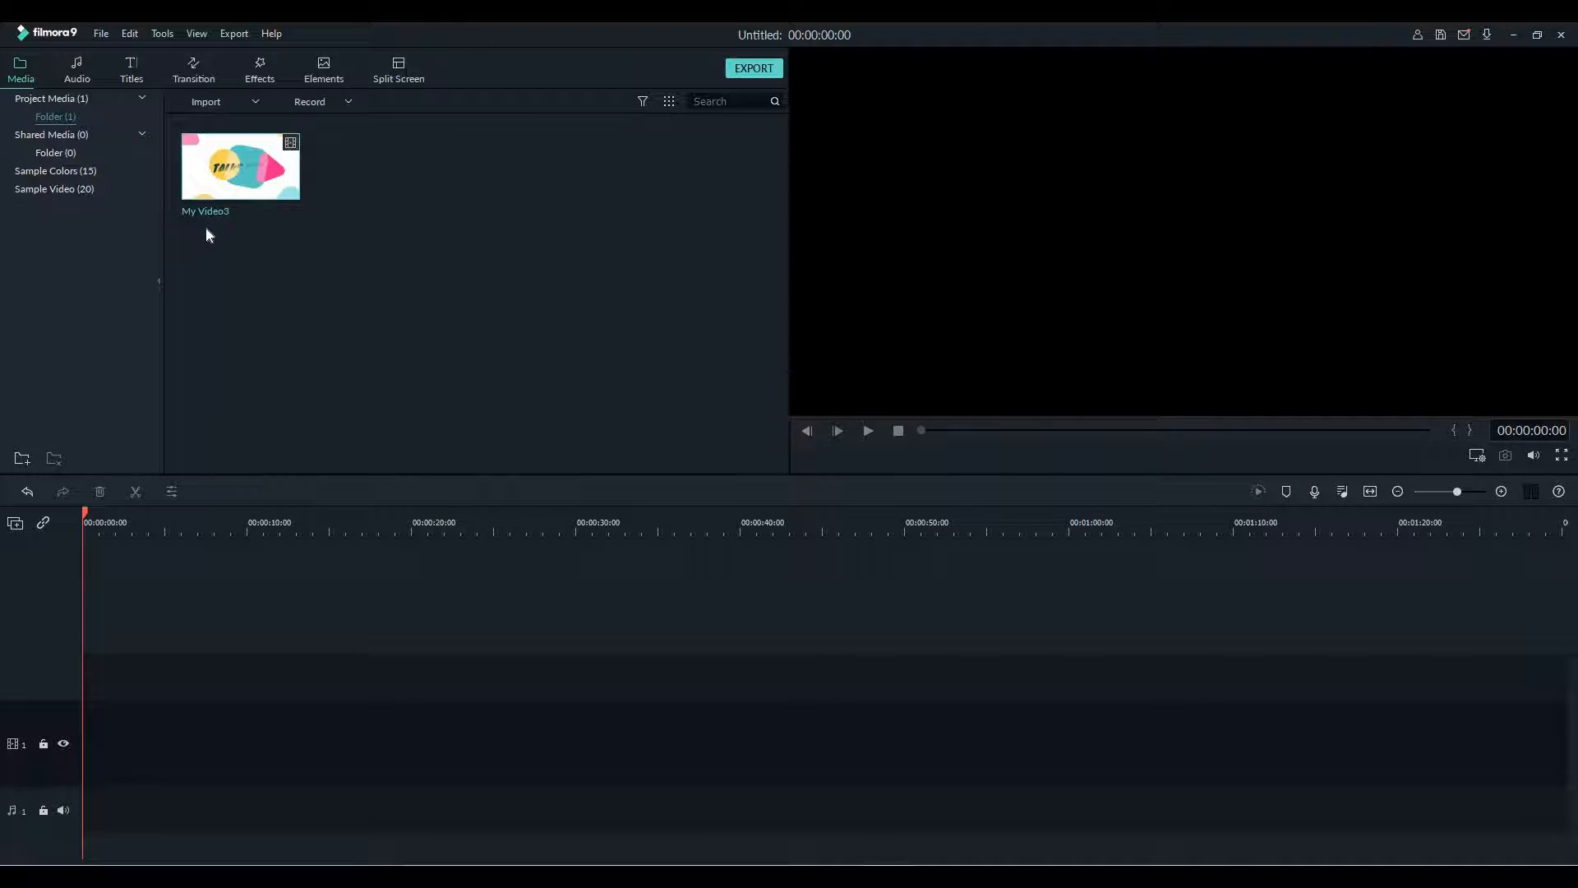
Step: Add My Video3 to the timeline, matching the project settings to the media, and return the playhead to the start
click(239, 167)
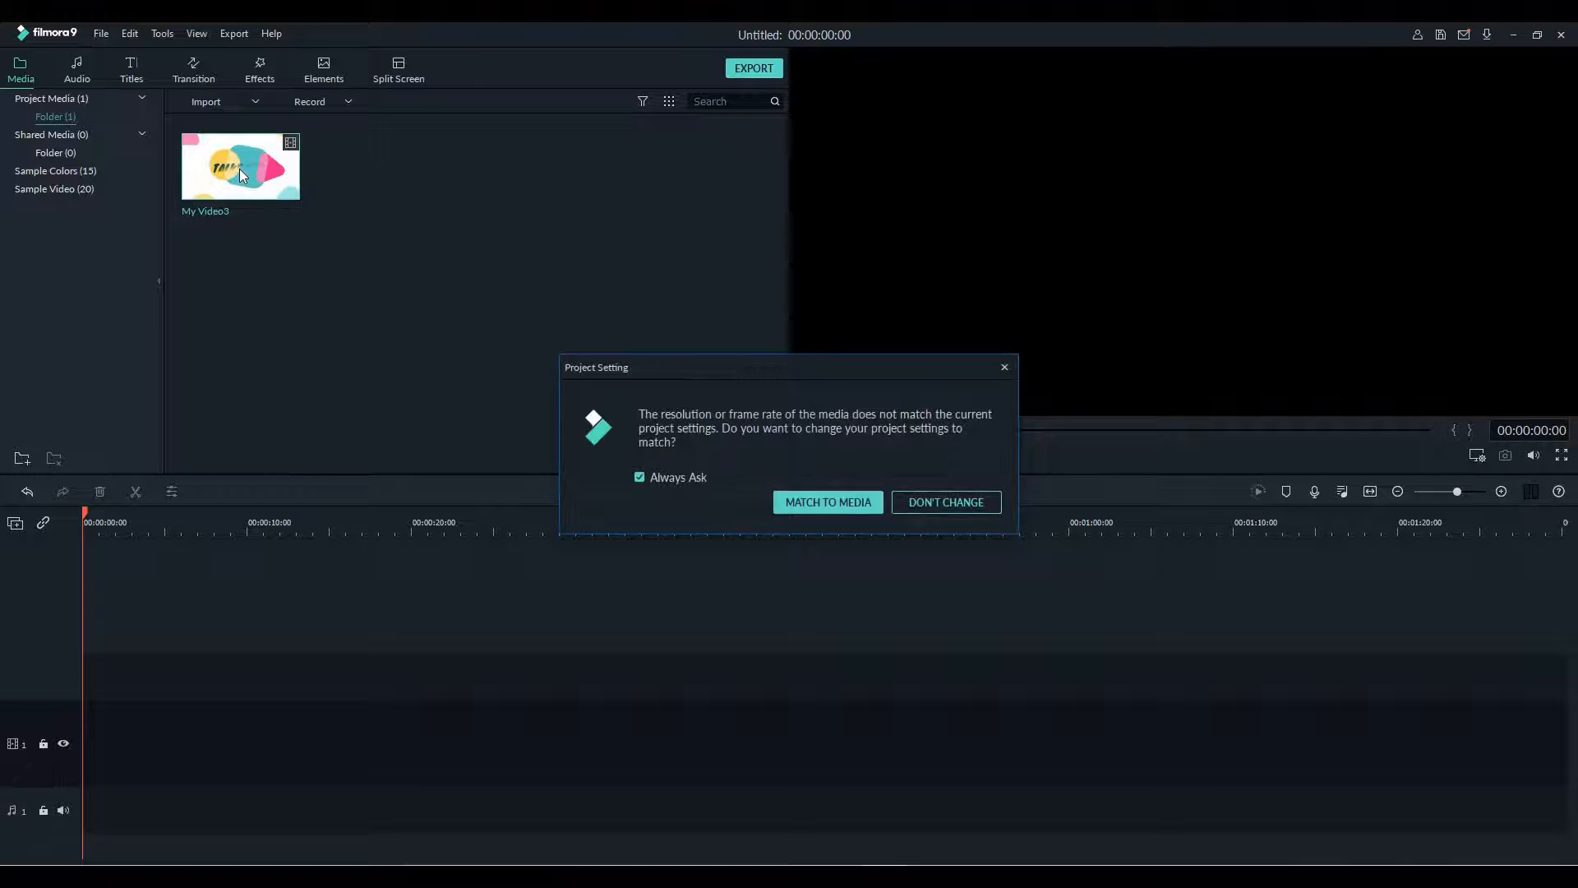
click(853, 504)
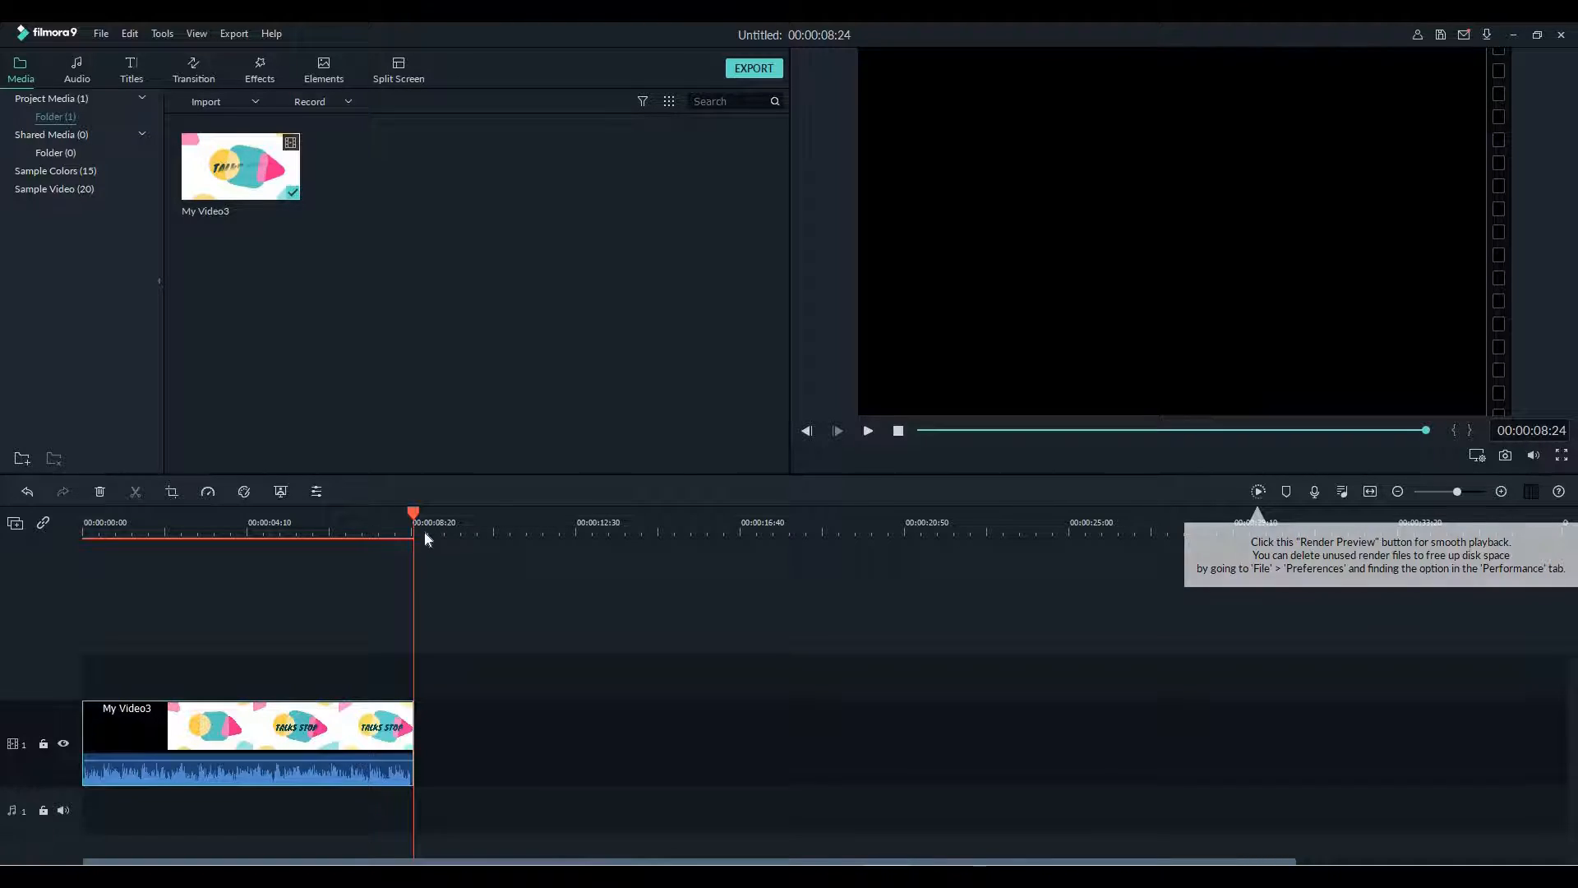
drag(306, 528, 78, 553)
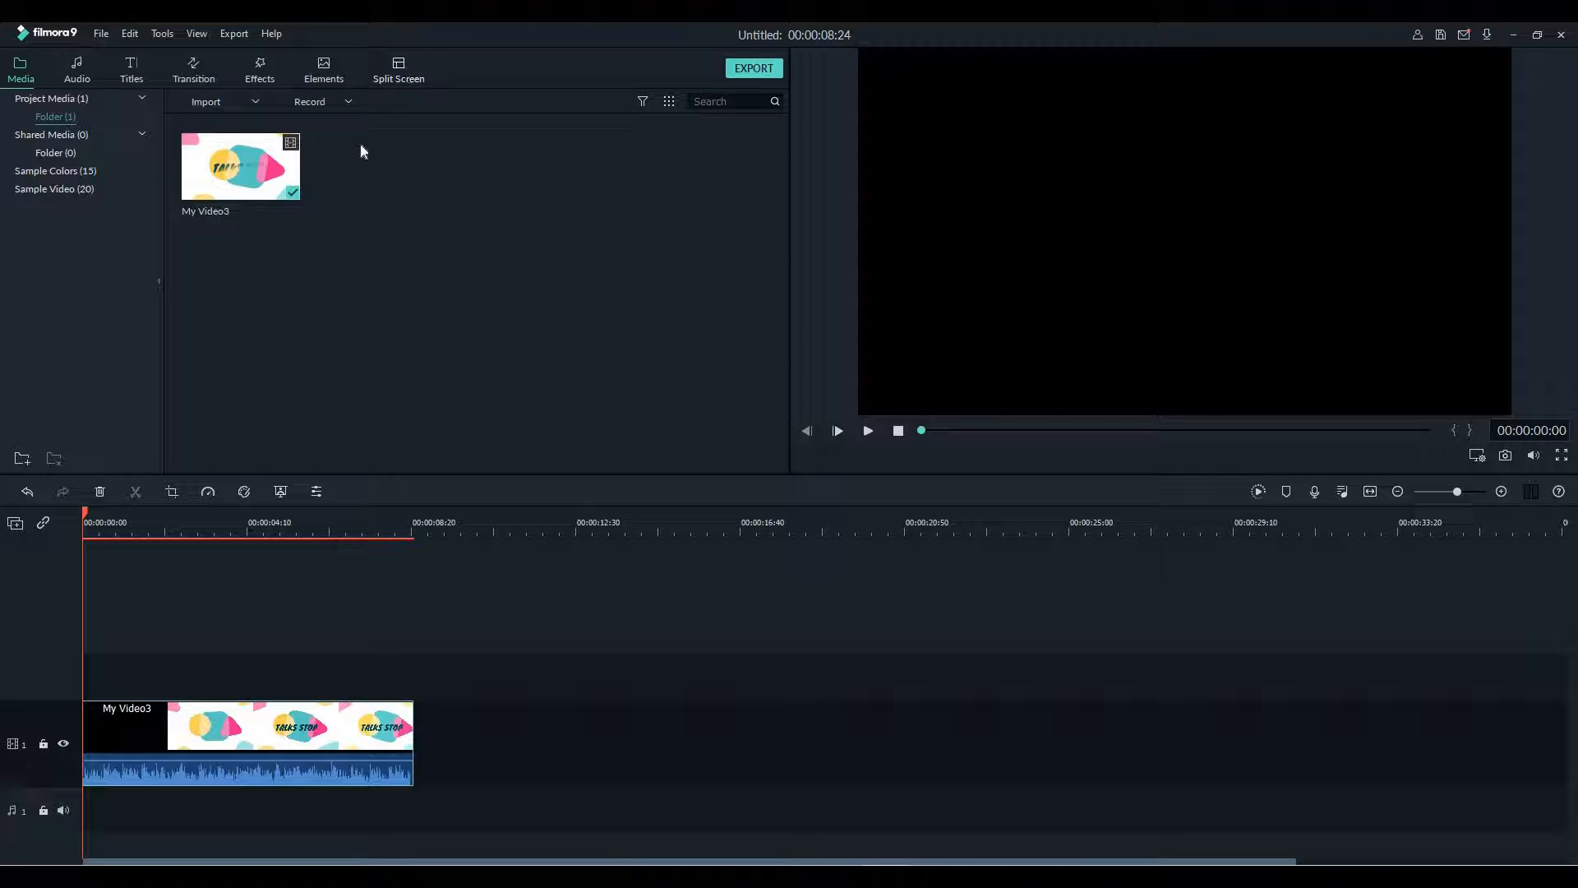
Step: Preview the Mosaic effect from the Utility category, add it on the track above My Video3, and return the playhead to the start
click(259, 79)
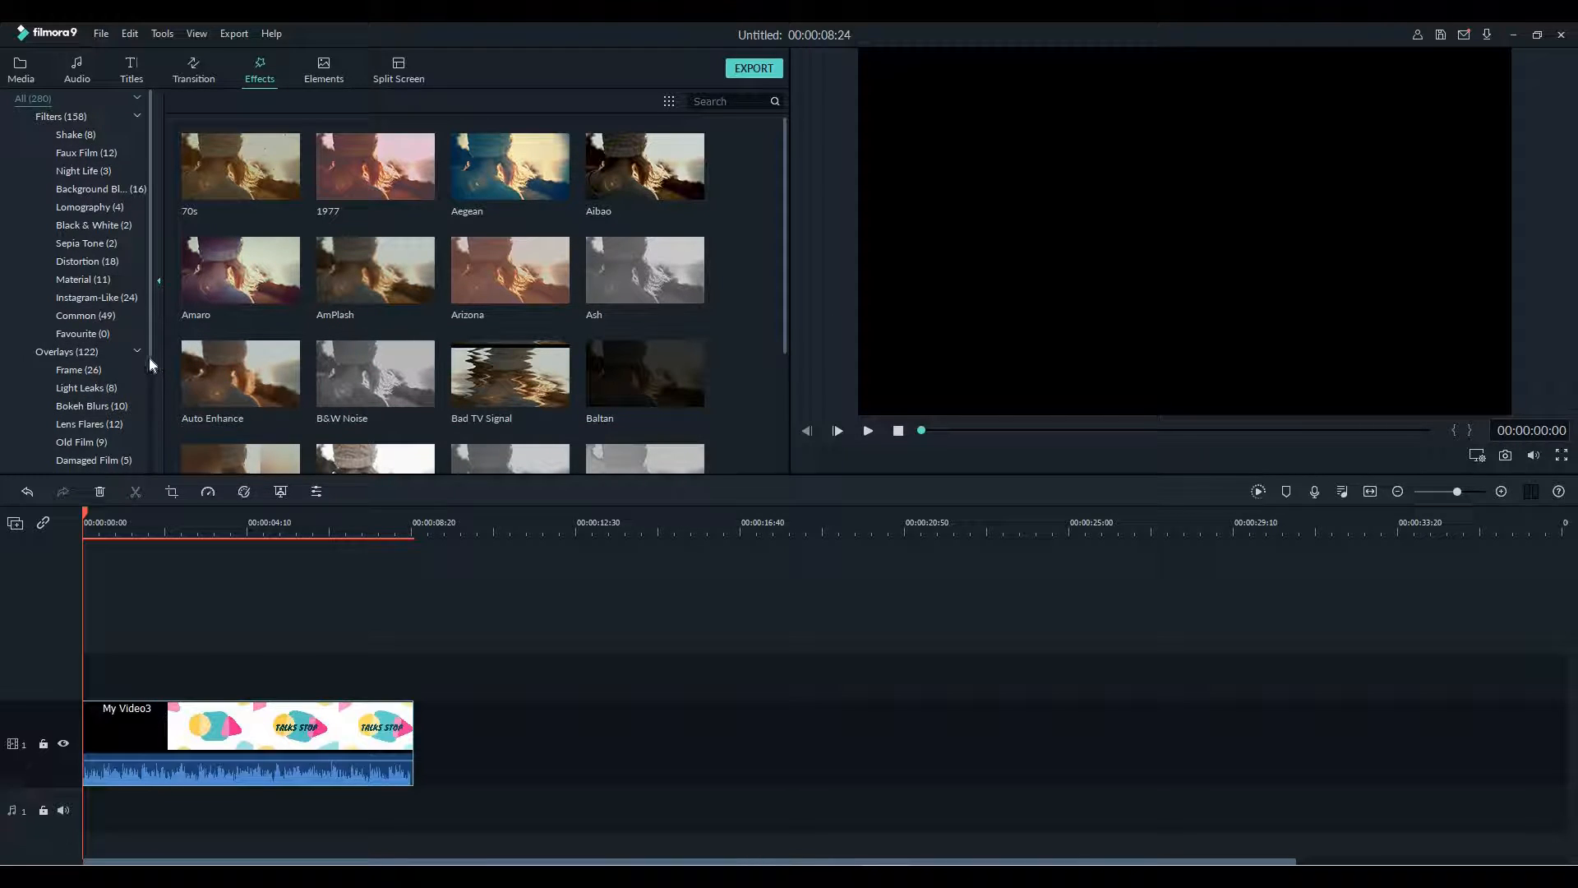
drag(151, 354, 151, 465)
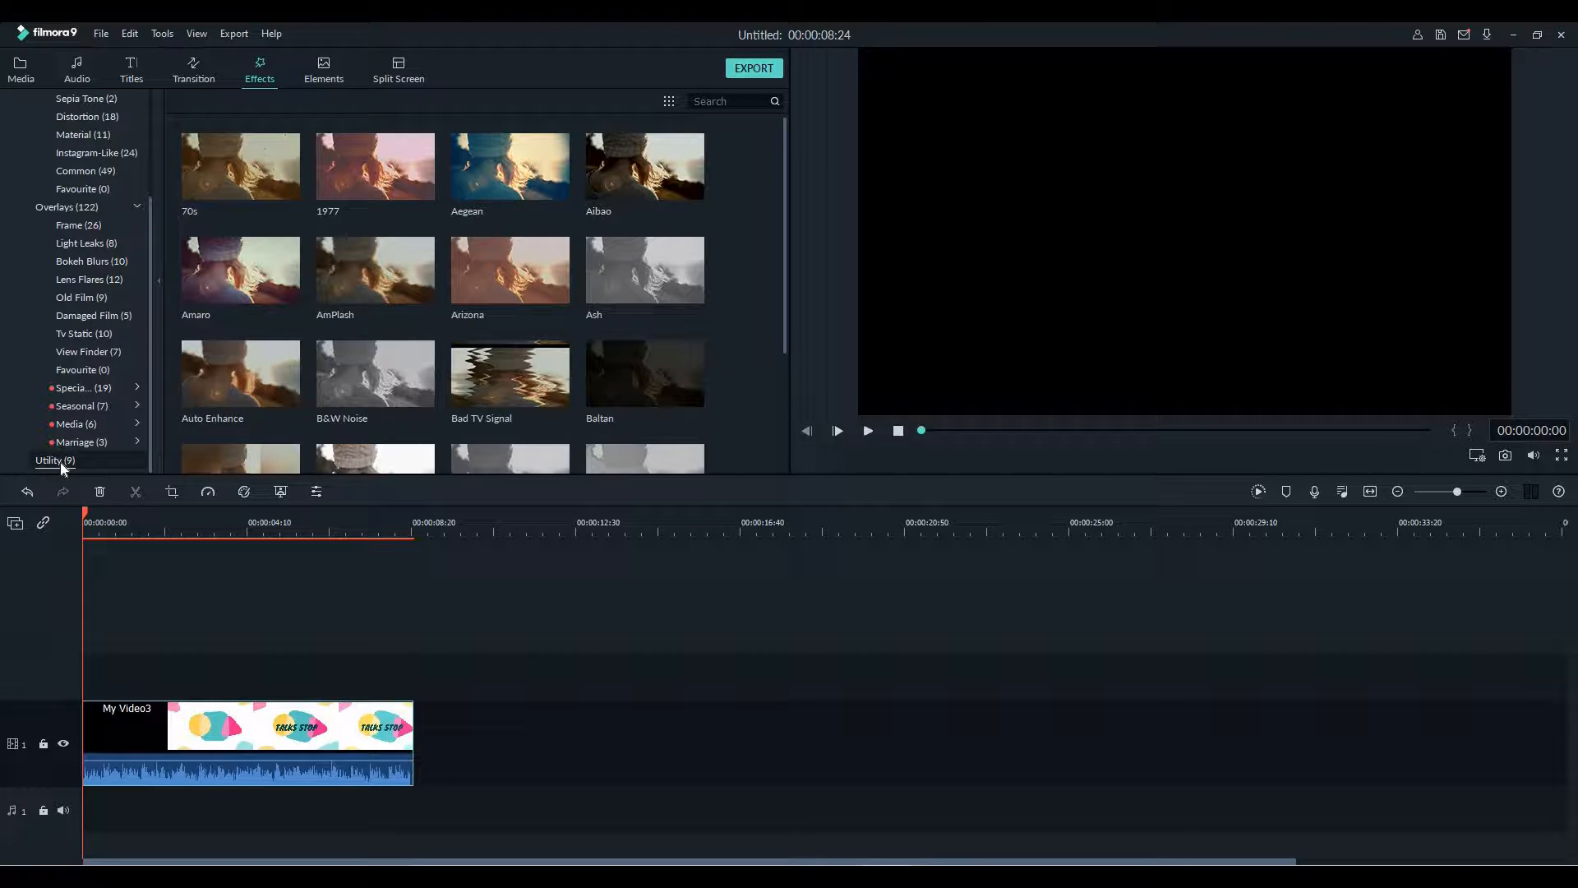
click(61, 461)
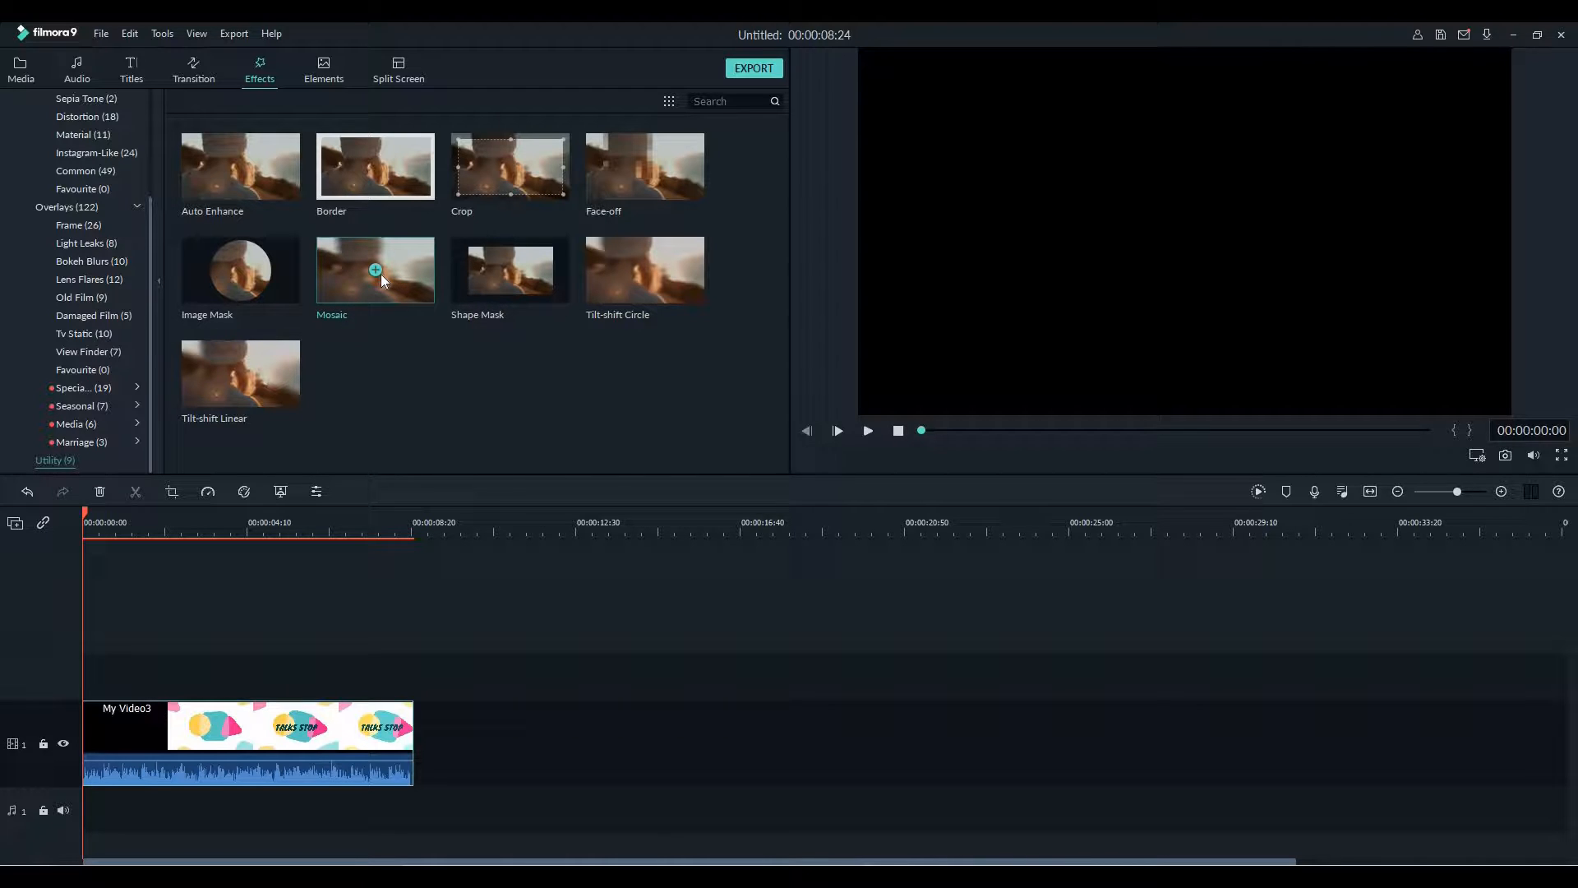
click(404, 278)
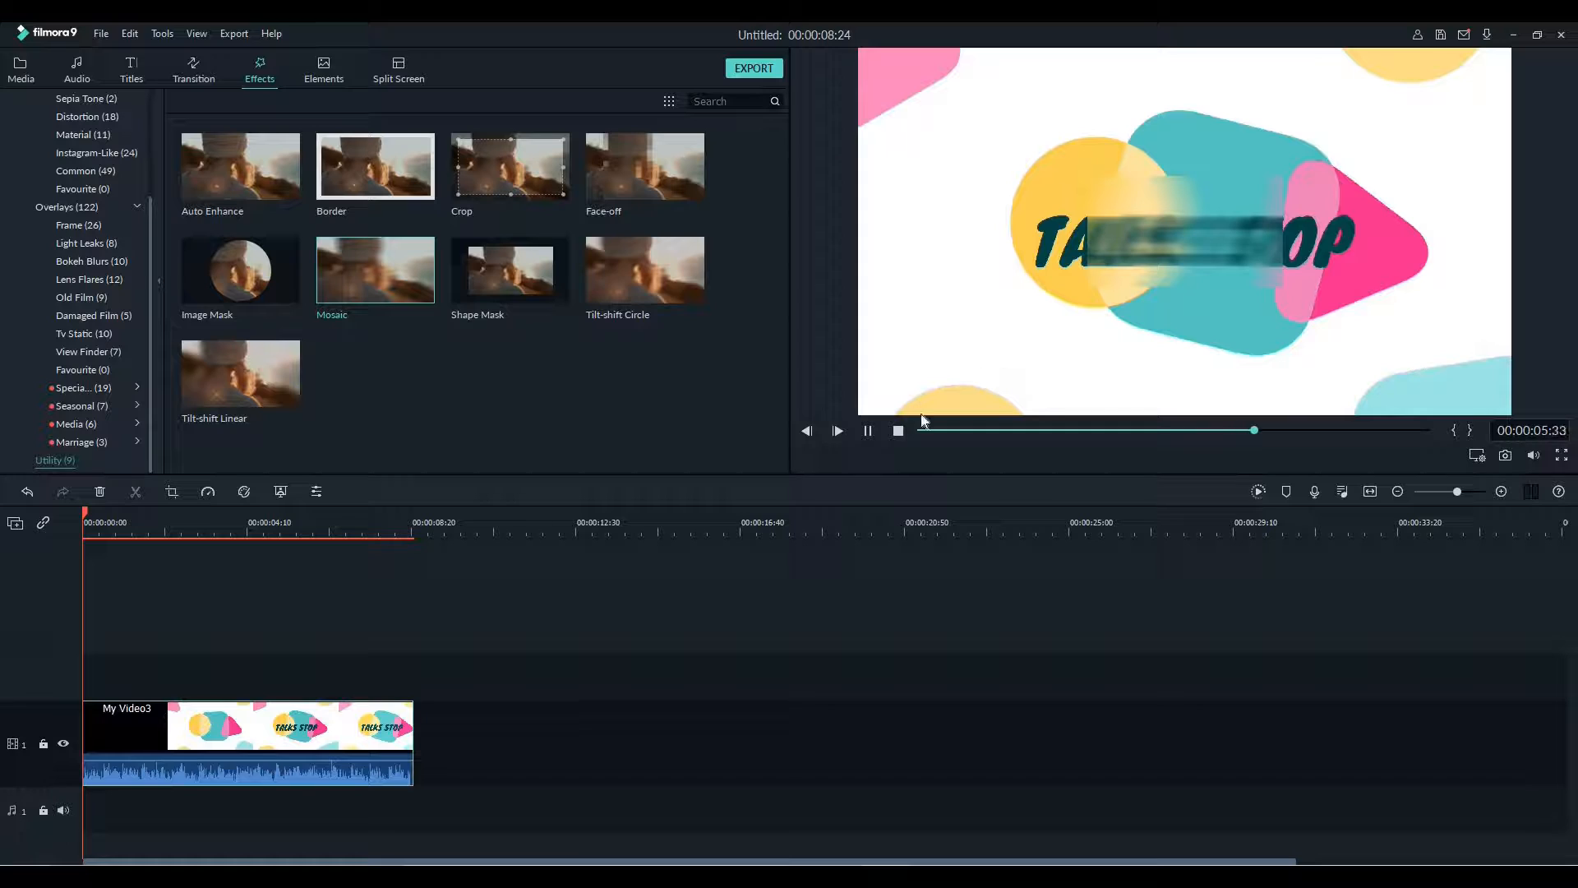
click(869, 430)
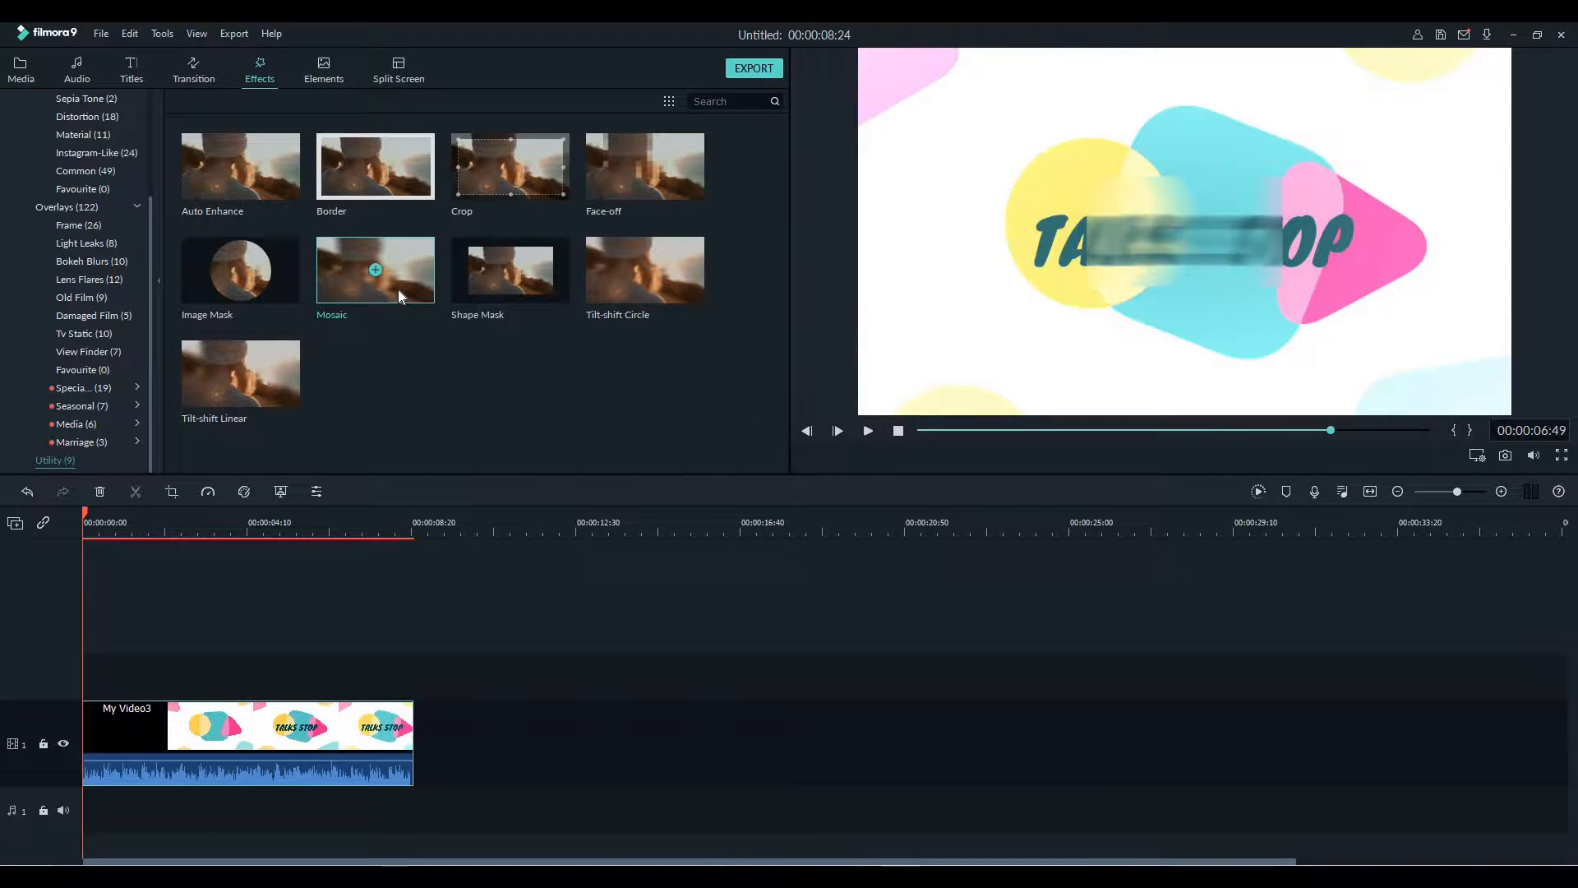
click(377, 268)
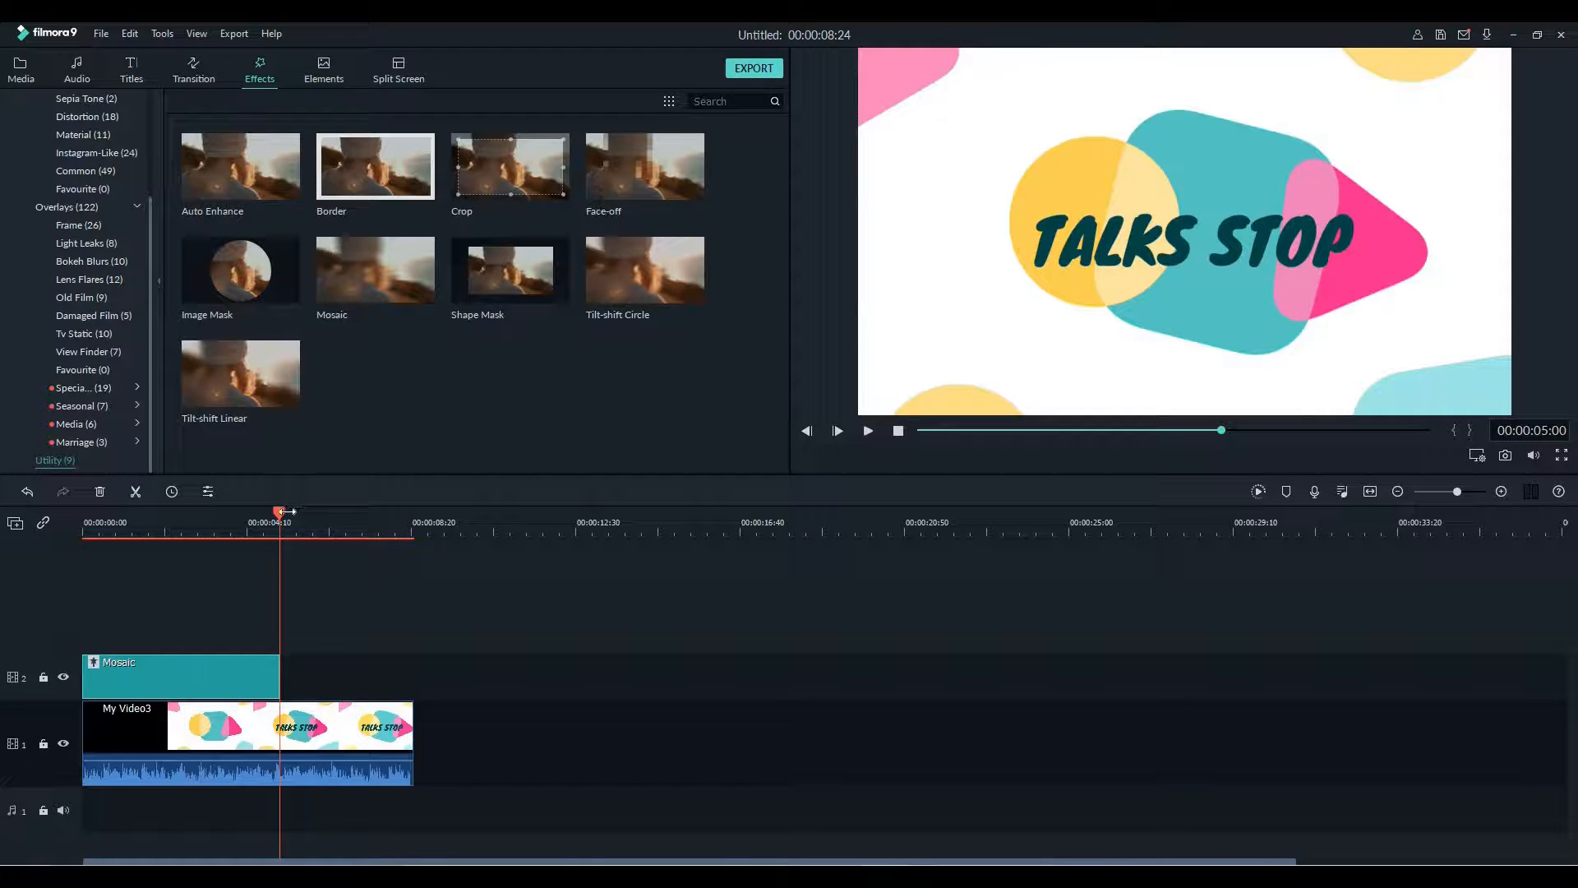
drag(280, 518, 80, 530)
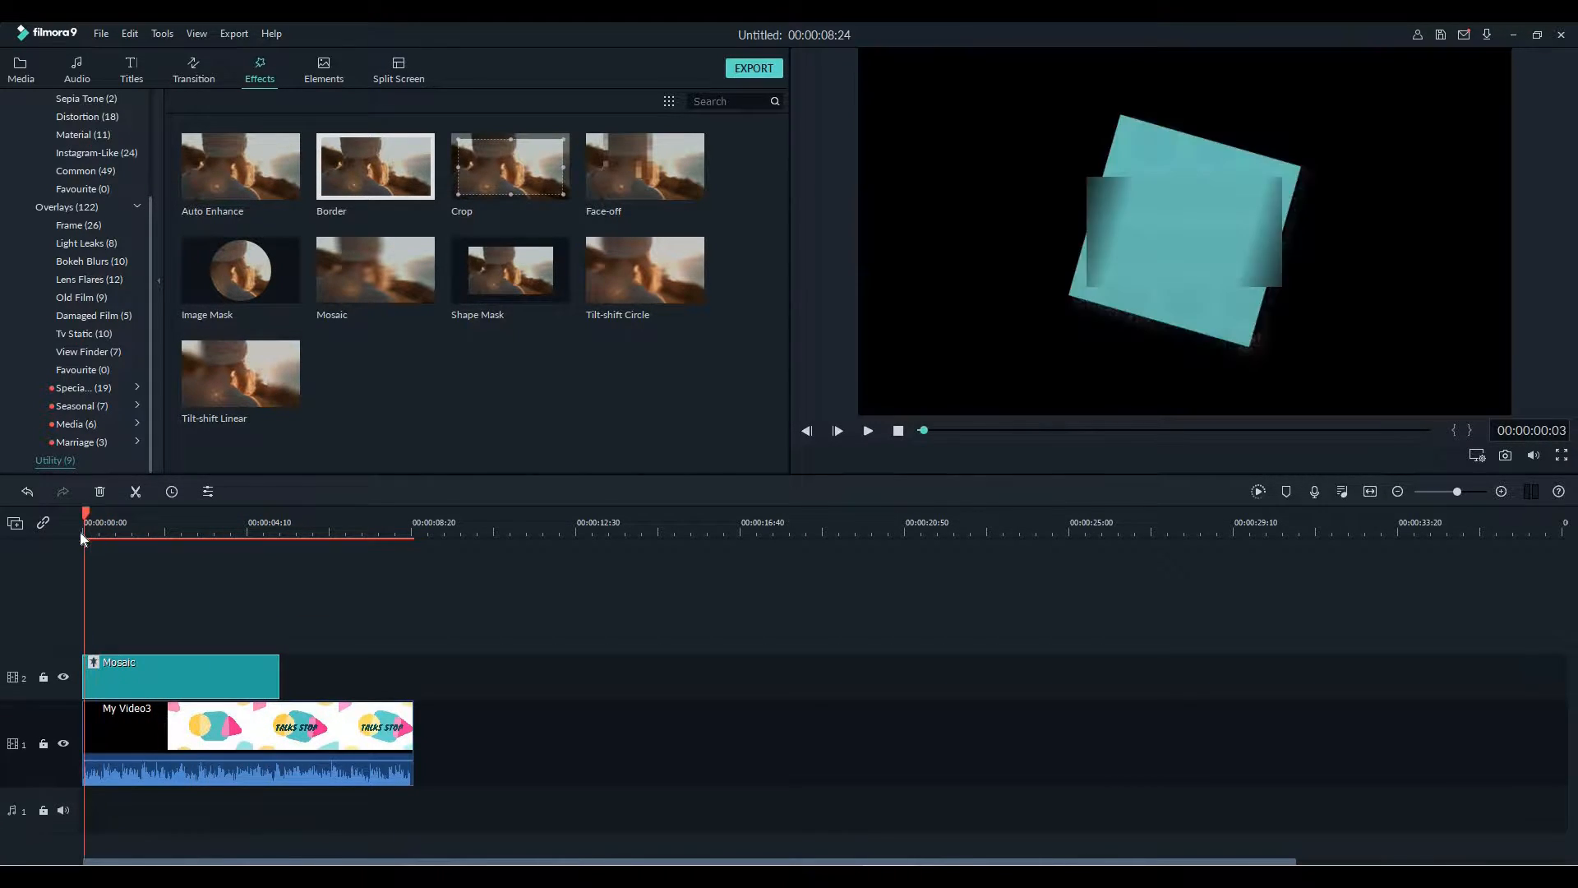
Step: Open the settings of the Mosaic effect on the timeline and play the video to check the blurred area
click(21, 68)
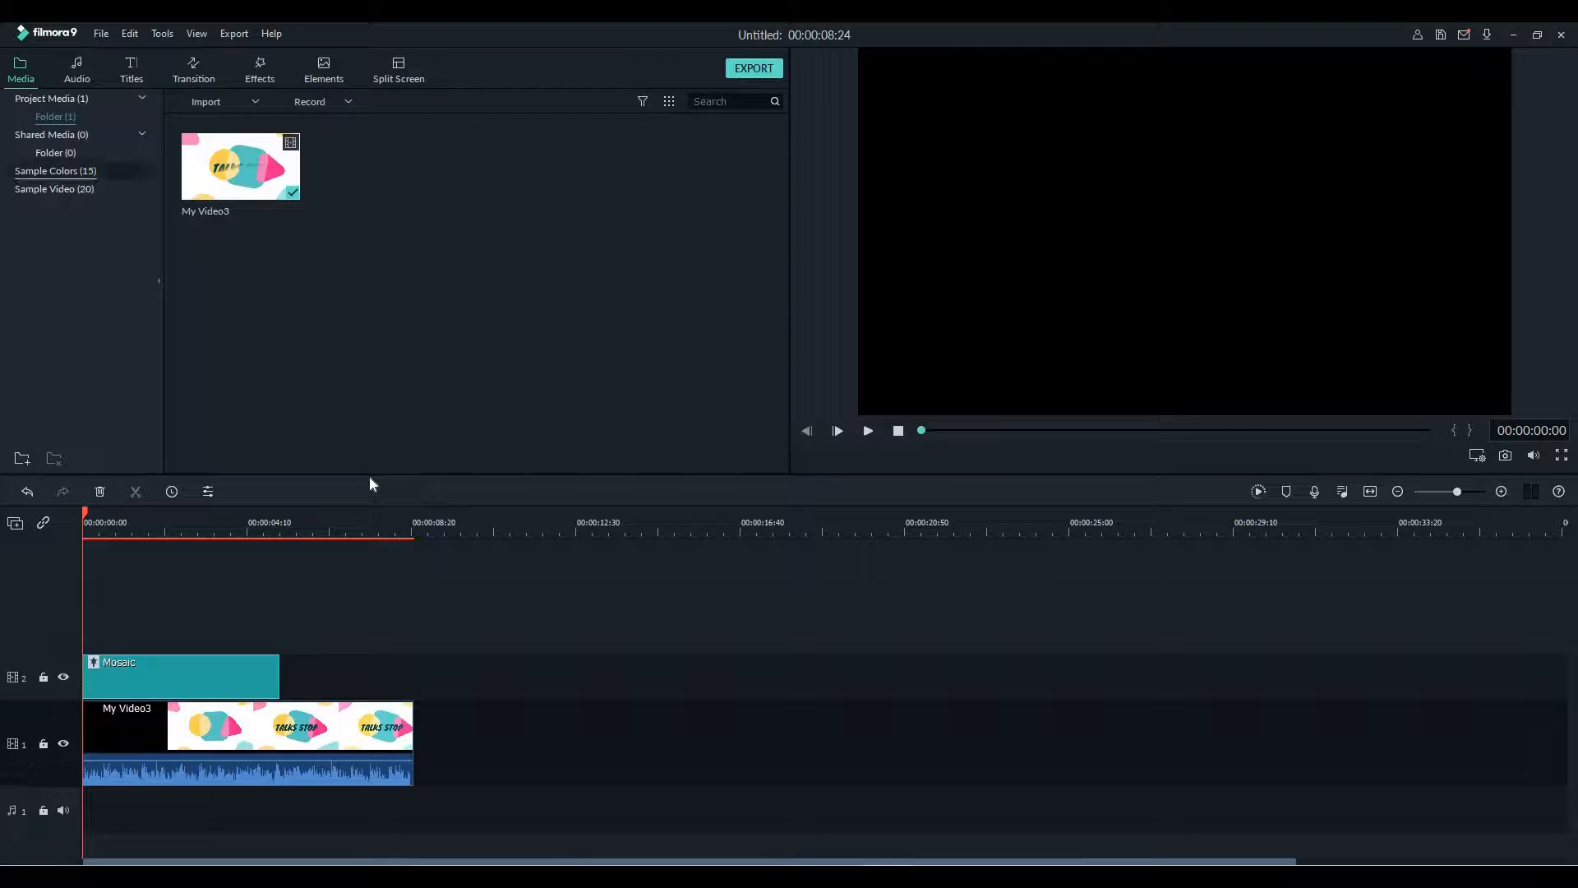
double_click(249, 674)
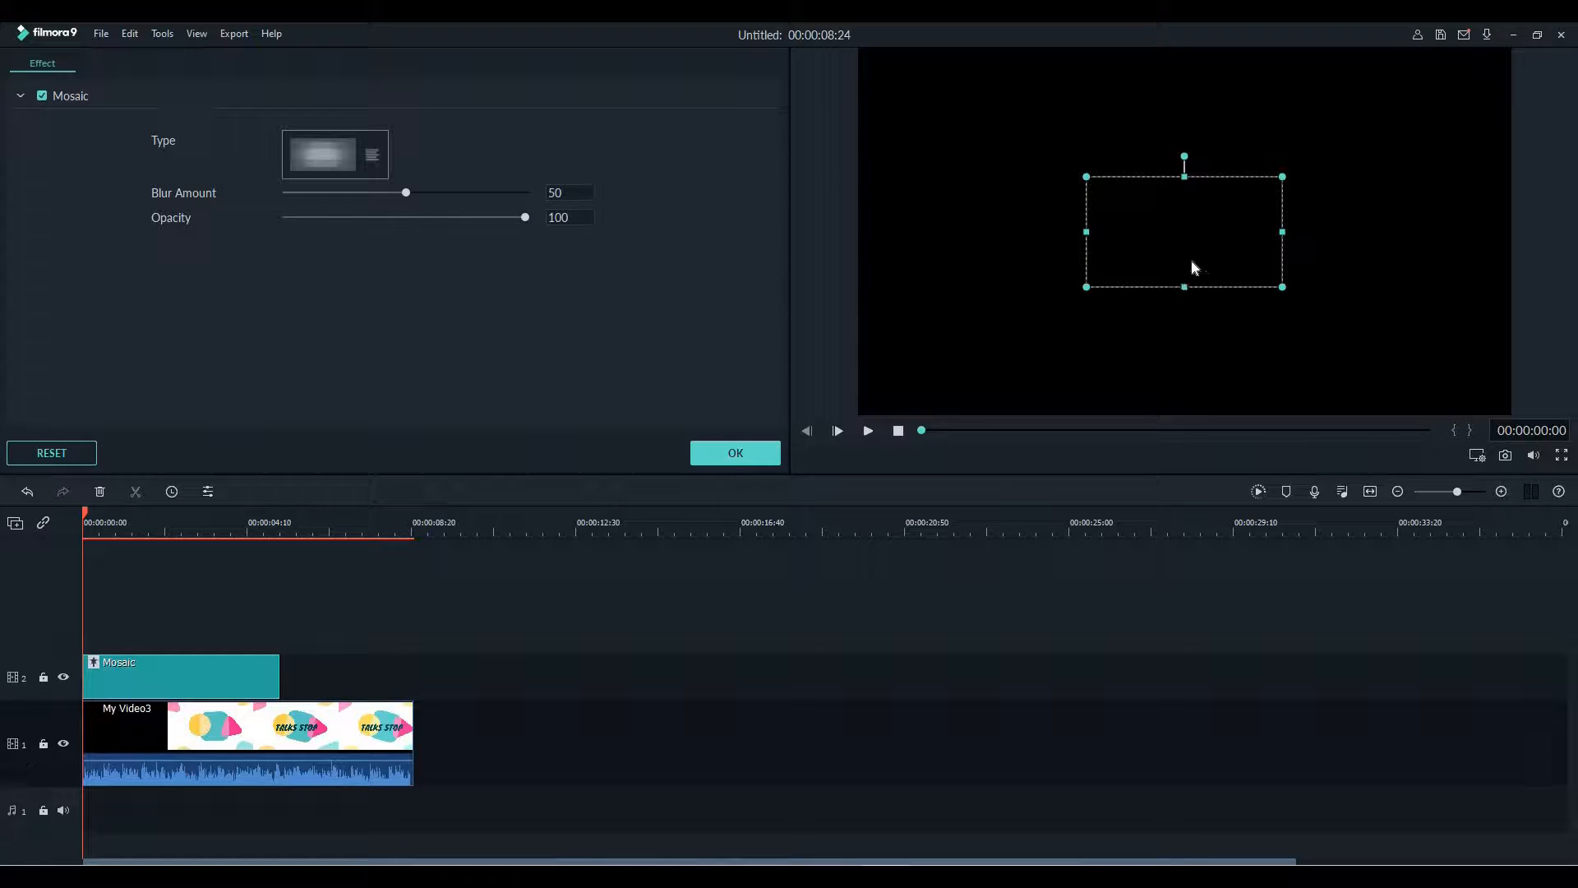
click(868, 430)
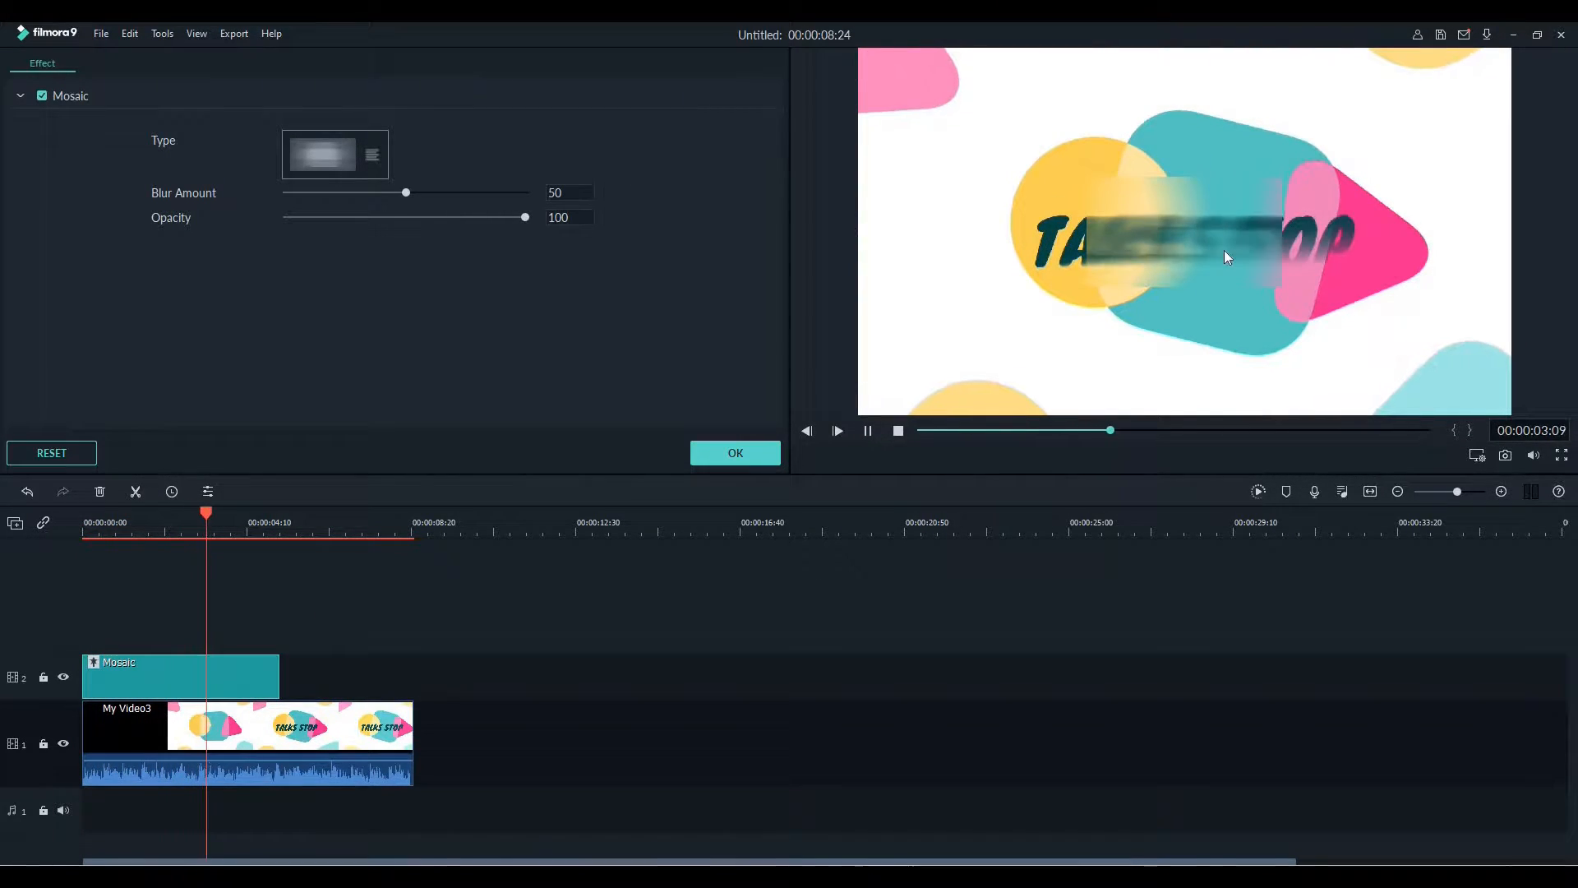
key(space)
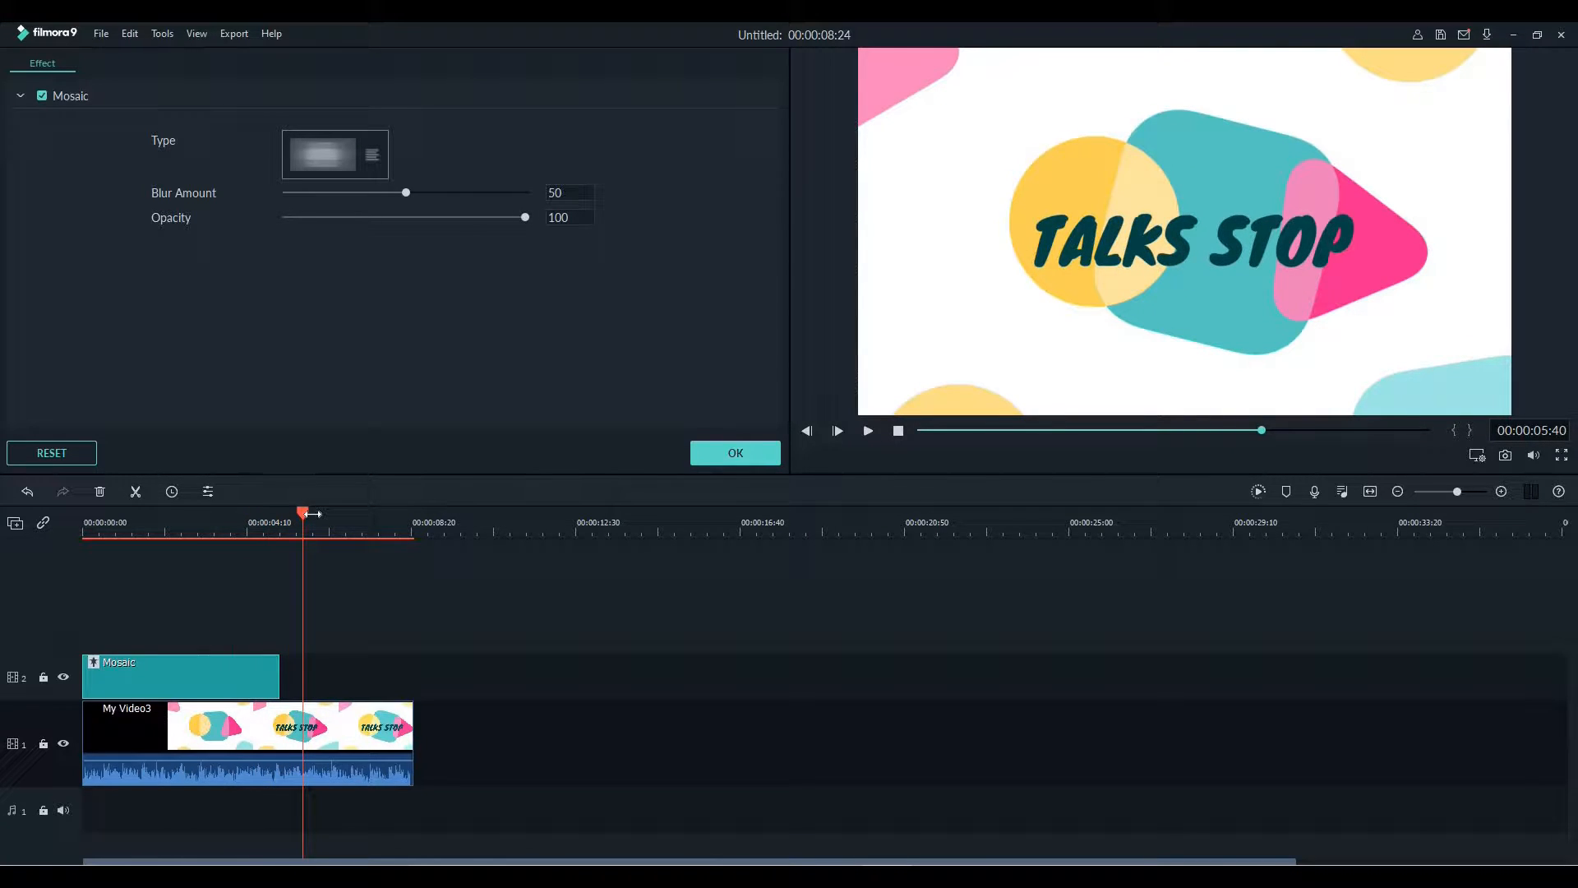
drag(302, 516, 151, 538)
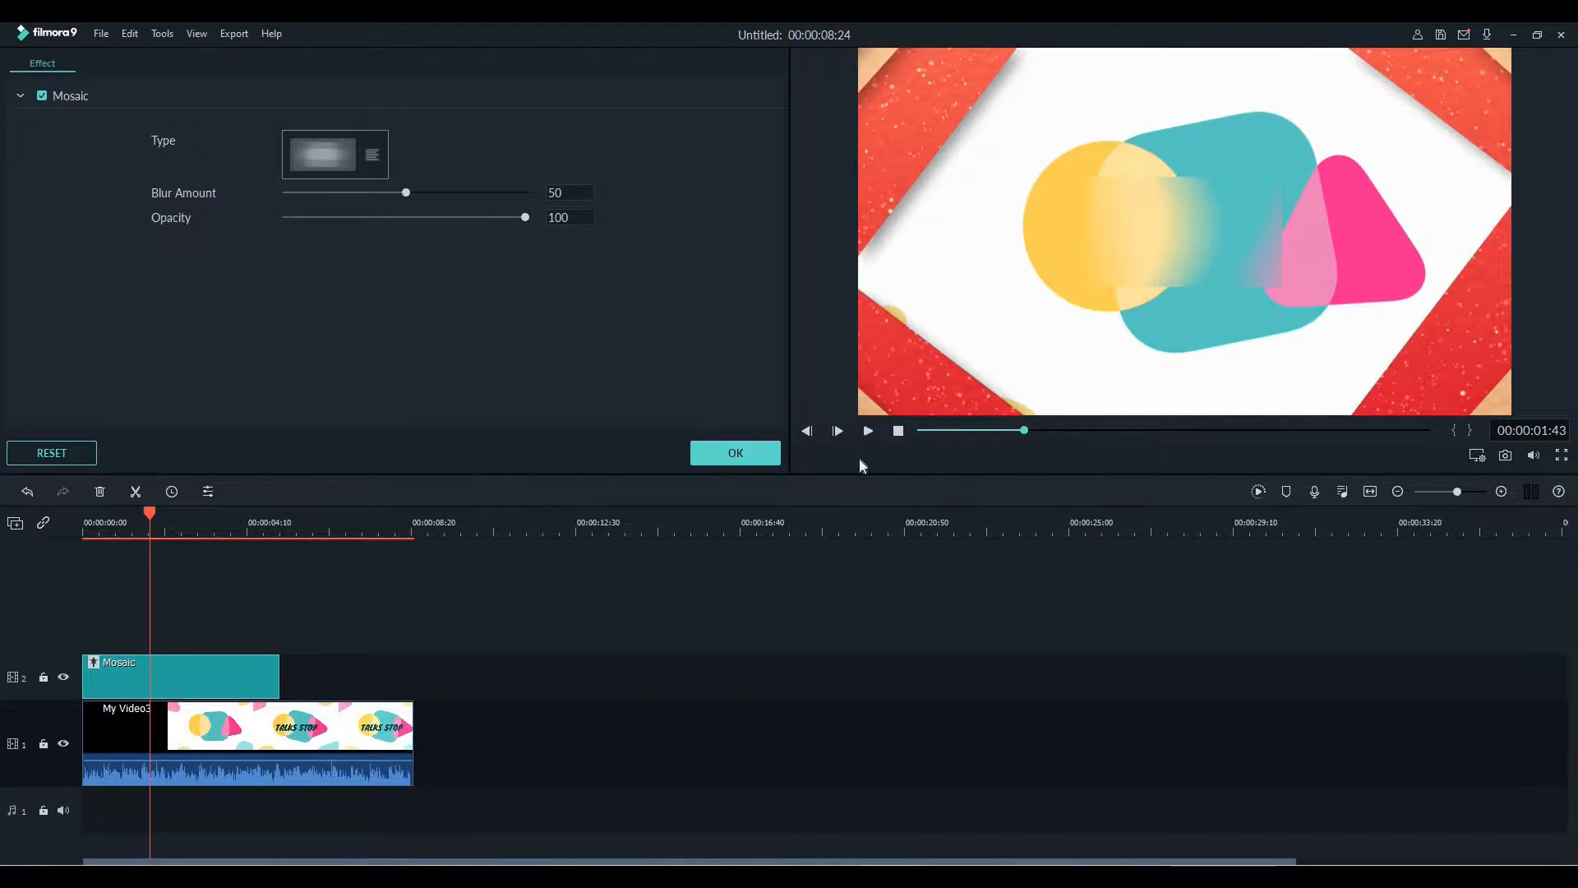
key(space)
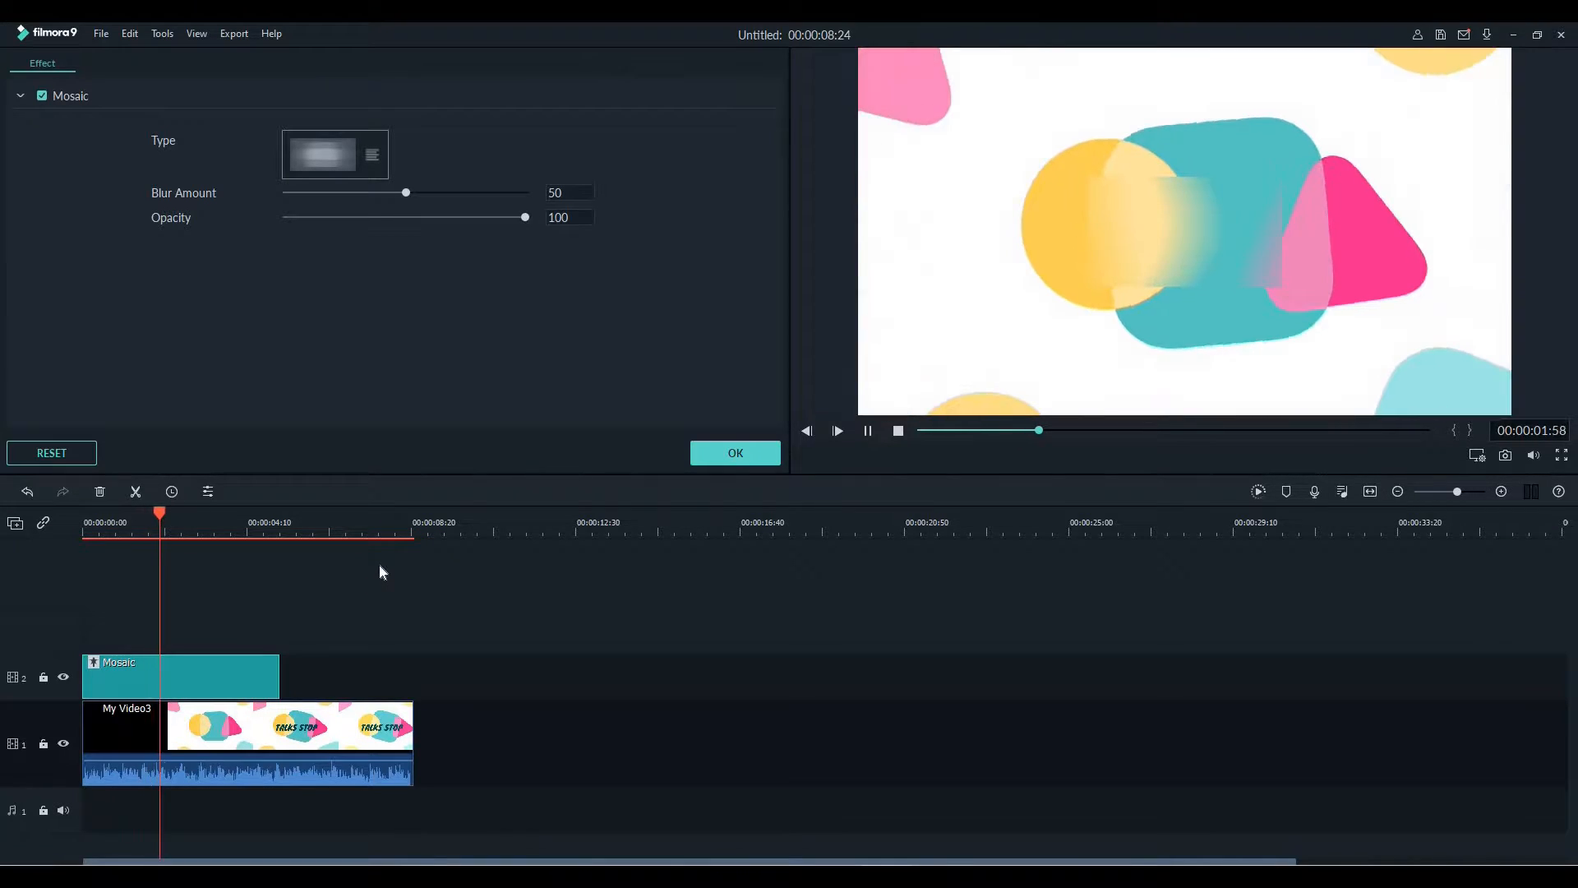
Step: Pause on the TALKS STOP title, shrink and move the mosaic area to cover only the word STOP, and play the result
key(space)
click(1198, 252)
drag(1198, 251, 1140, 248)
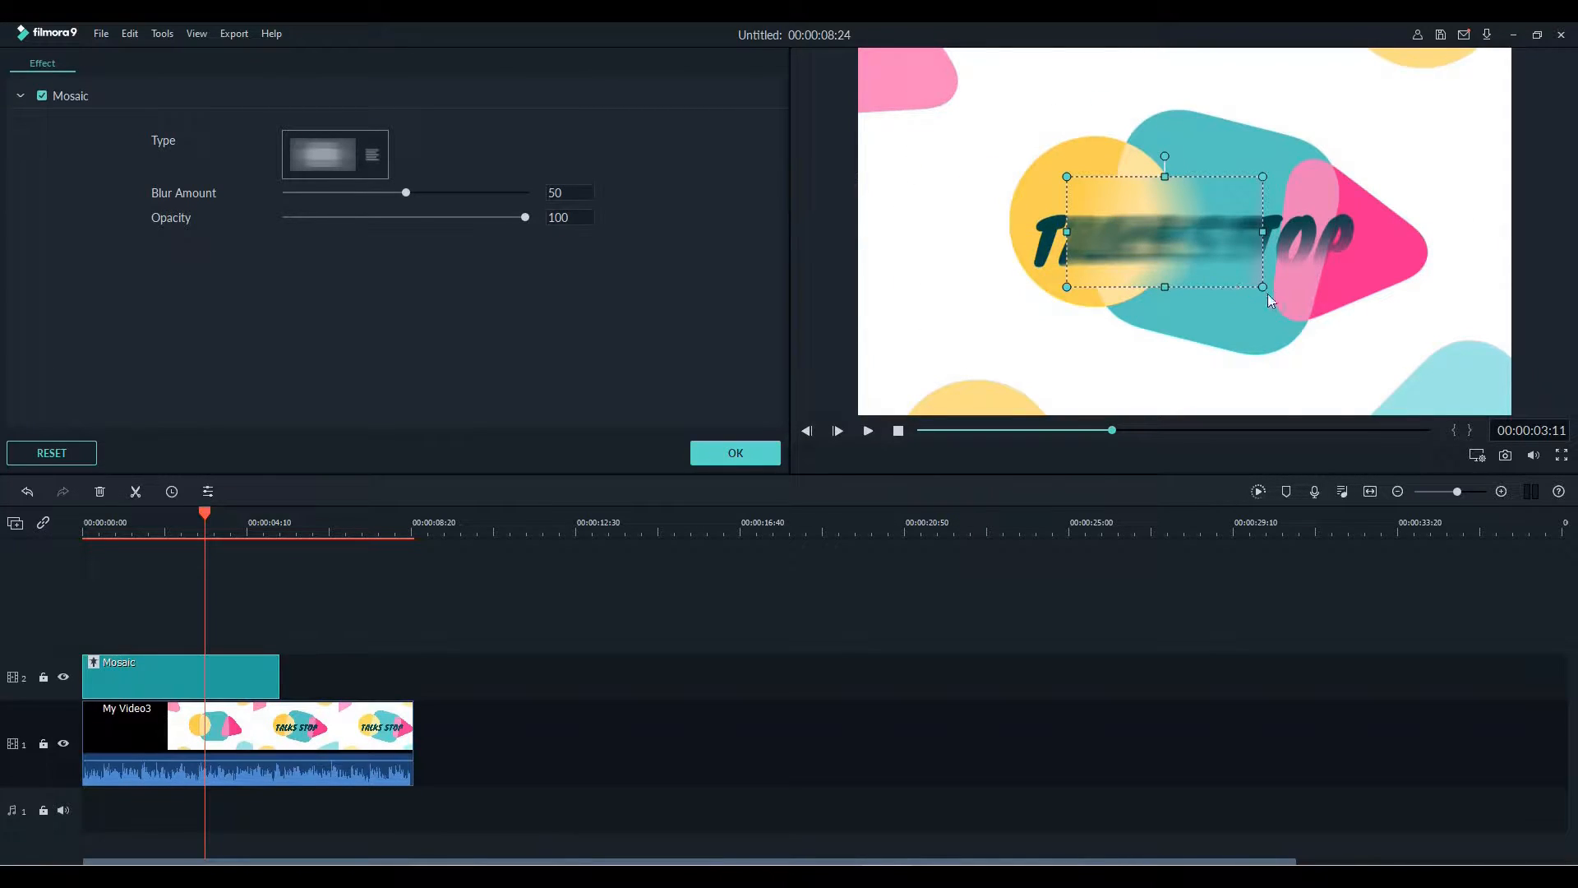
drag(1249, 281, 1281, 239)
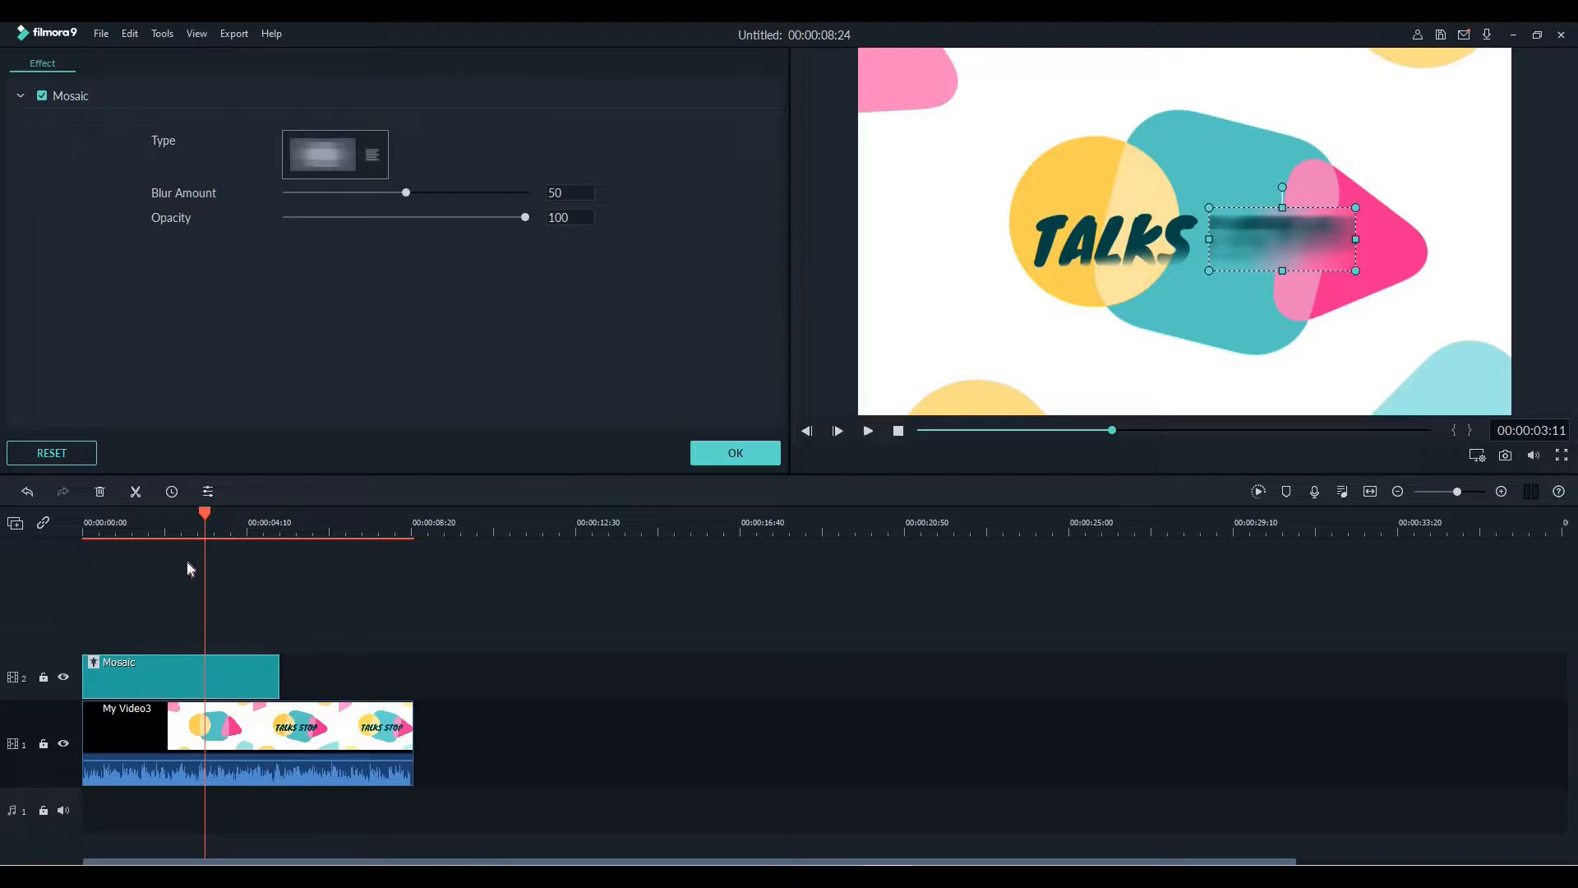
key(space)
key(space)
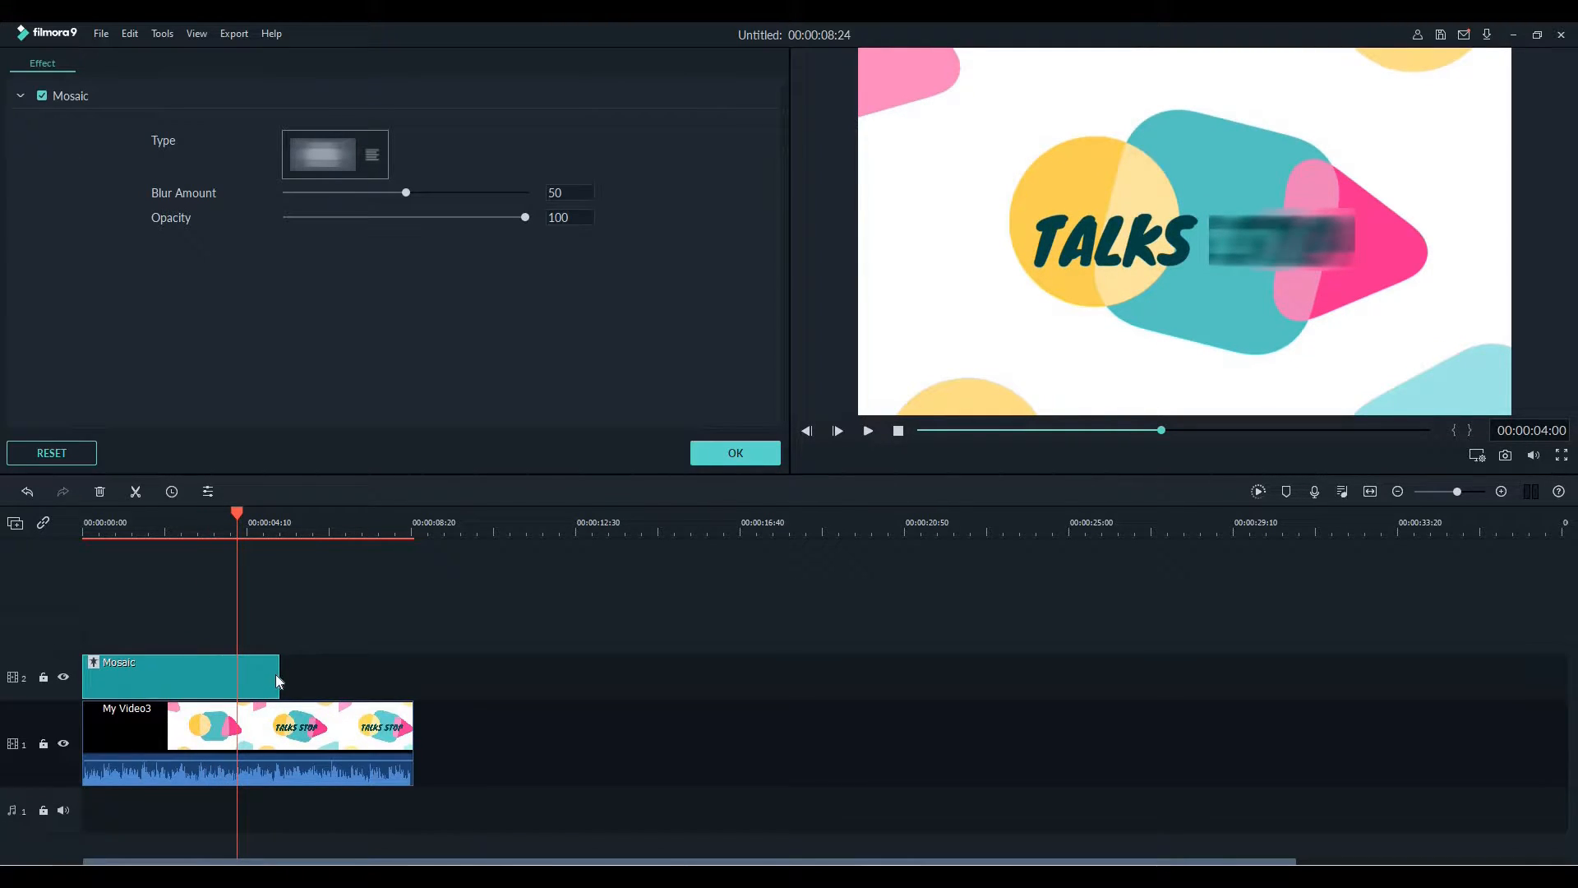
Step: Extend the Mosaic effect to the end of the My Video3 clip and play the video to check it
drag(279, 676, 412, 679)
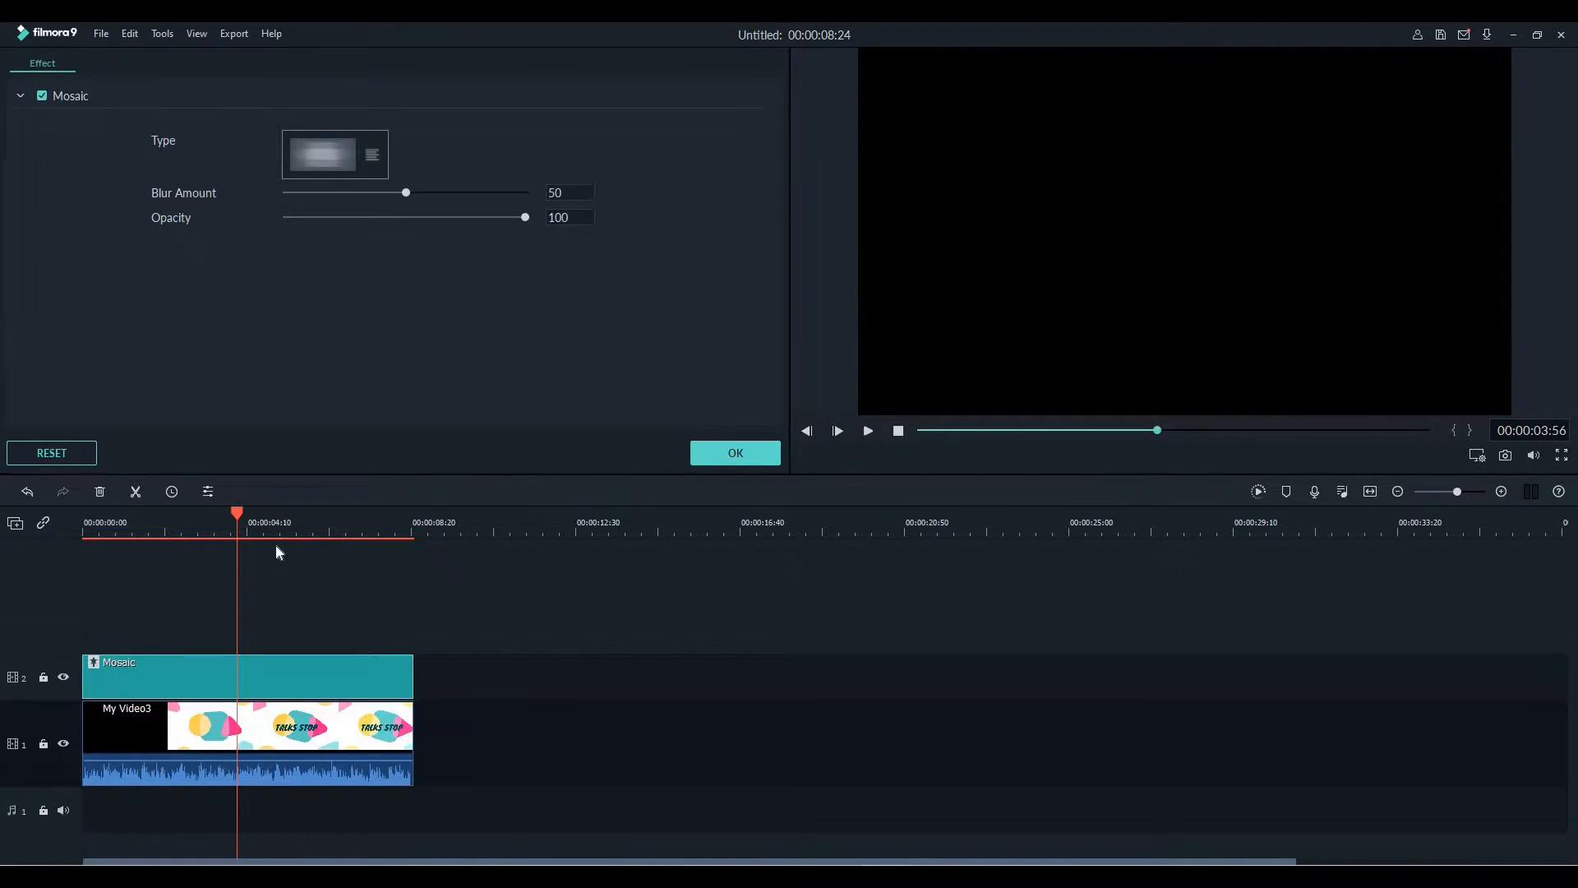
key(space)
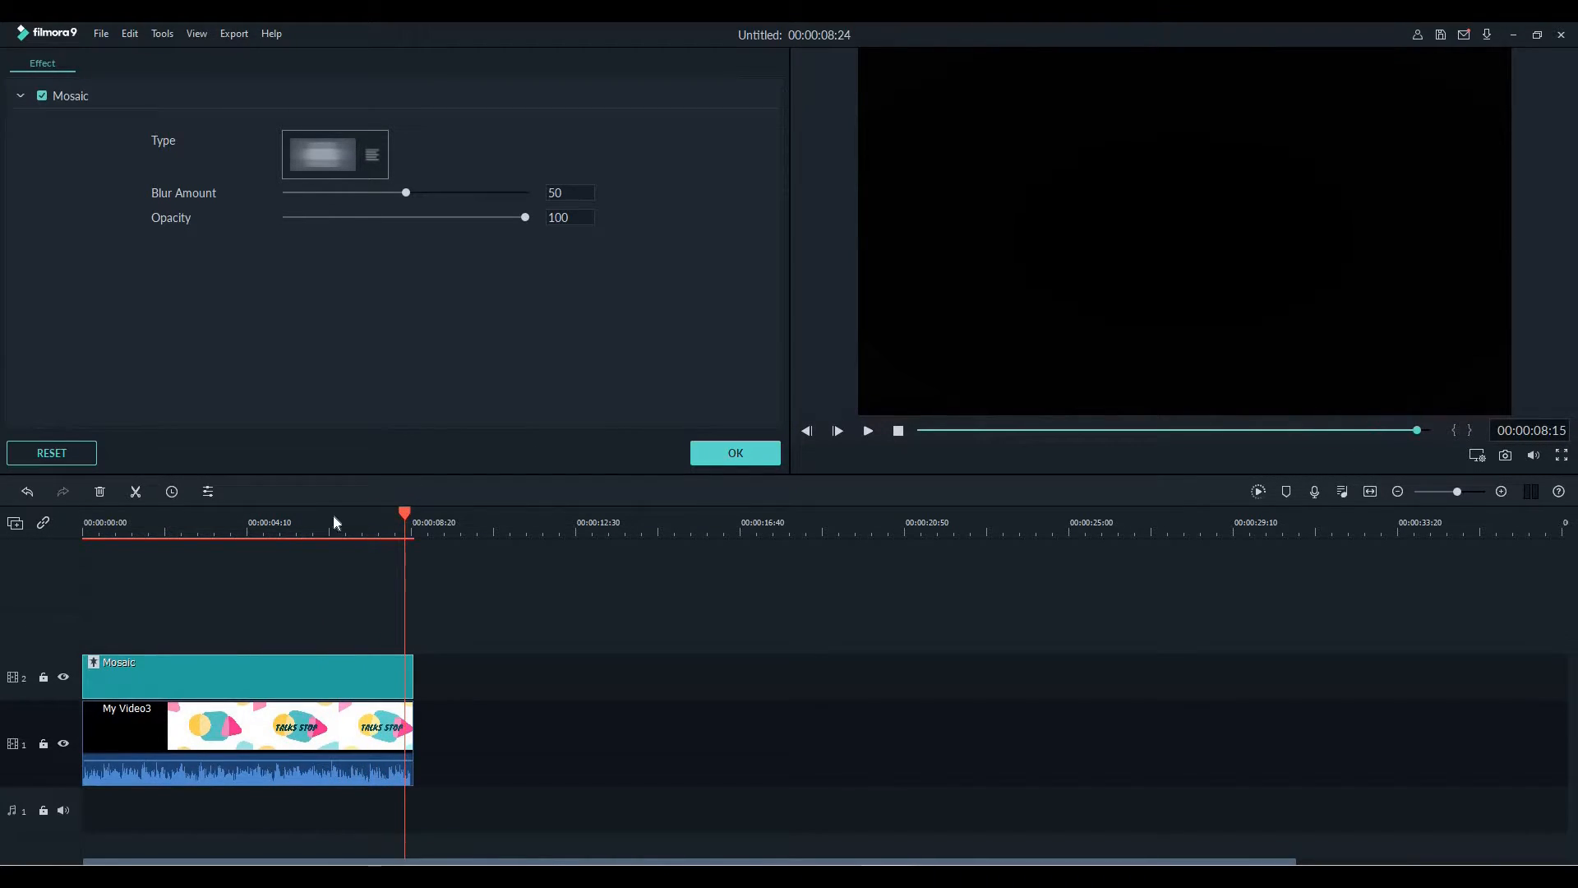
key(space)
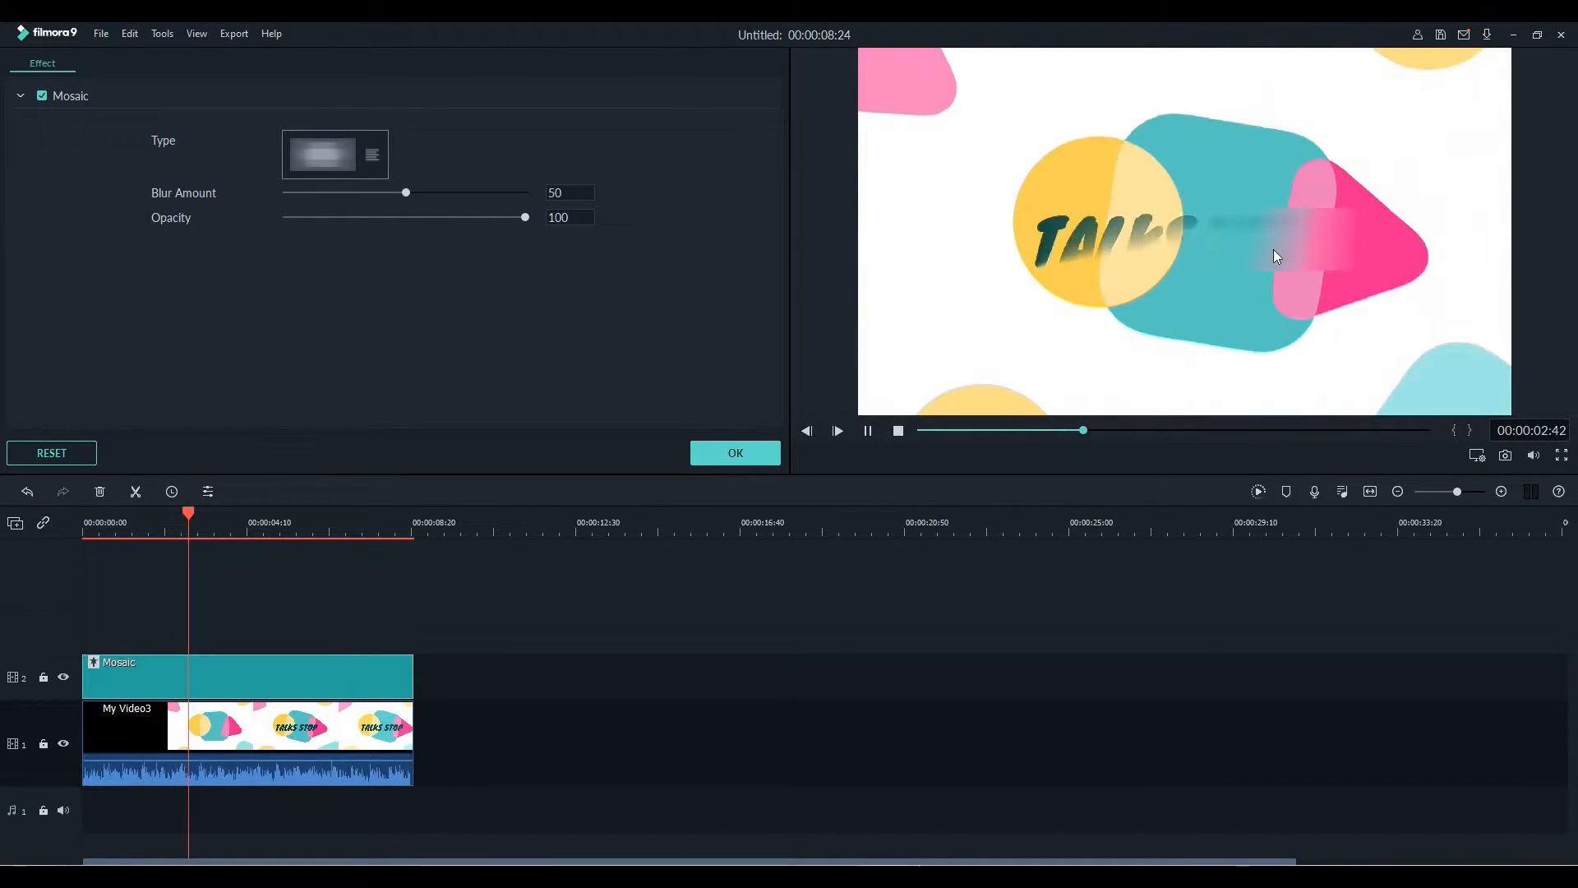
Step: Move the mosaic area onto the word TALKS and widen it to cover the whole word
click(1251, 248)
drag(1251, 248, 1078, 253)
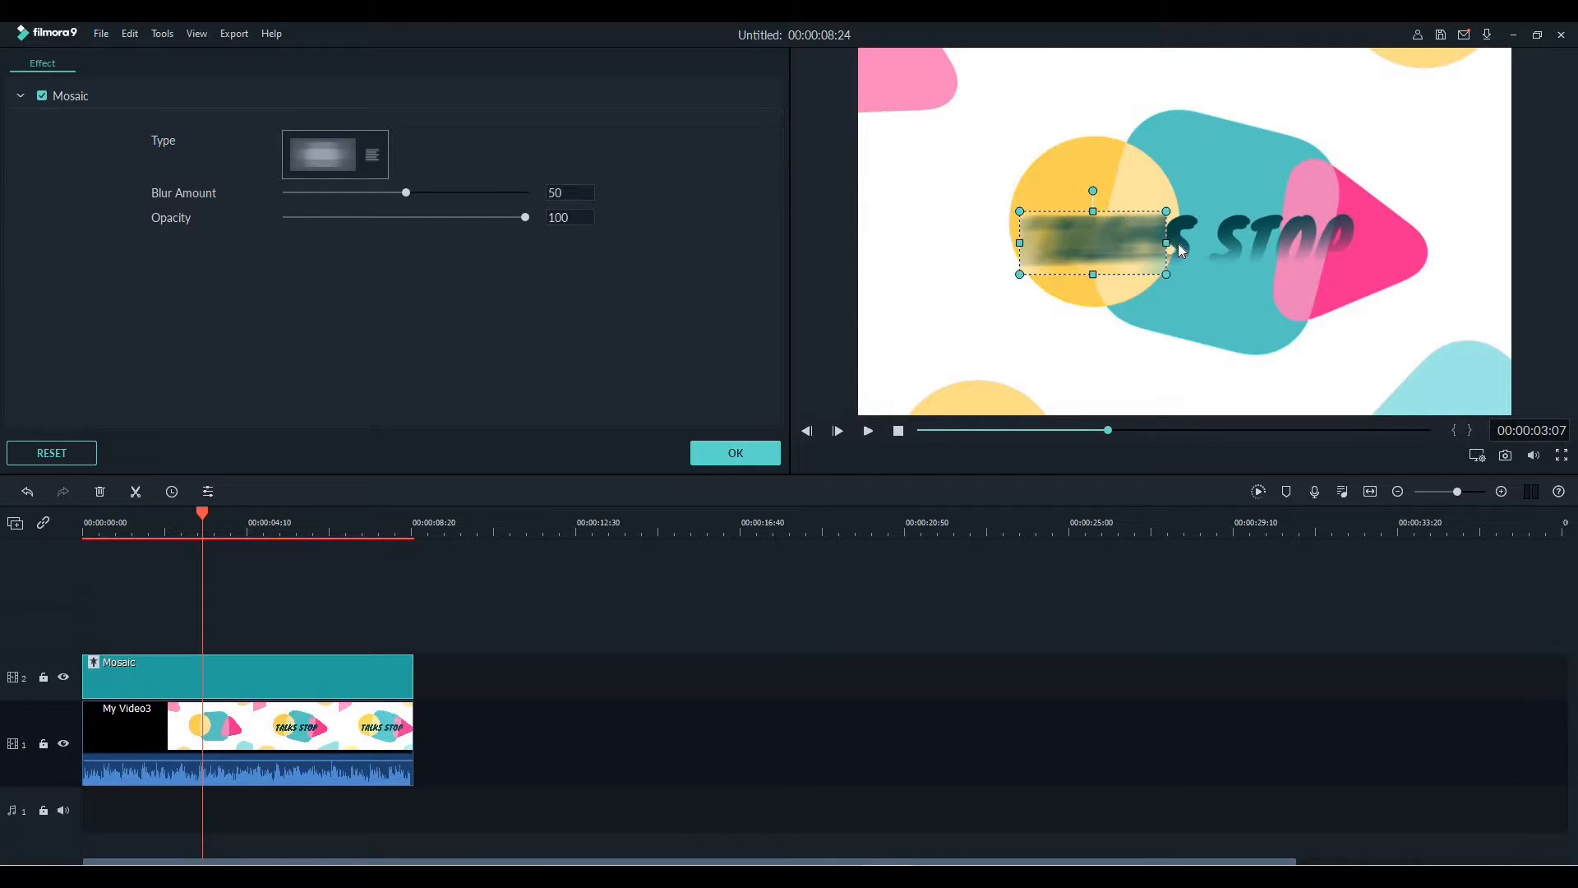
drag(1195, 243, 1202, 243)
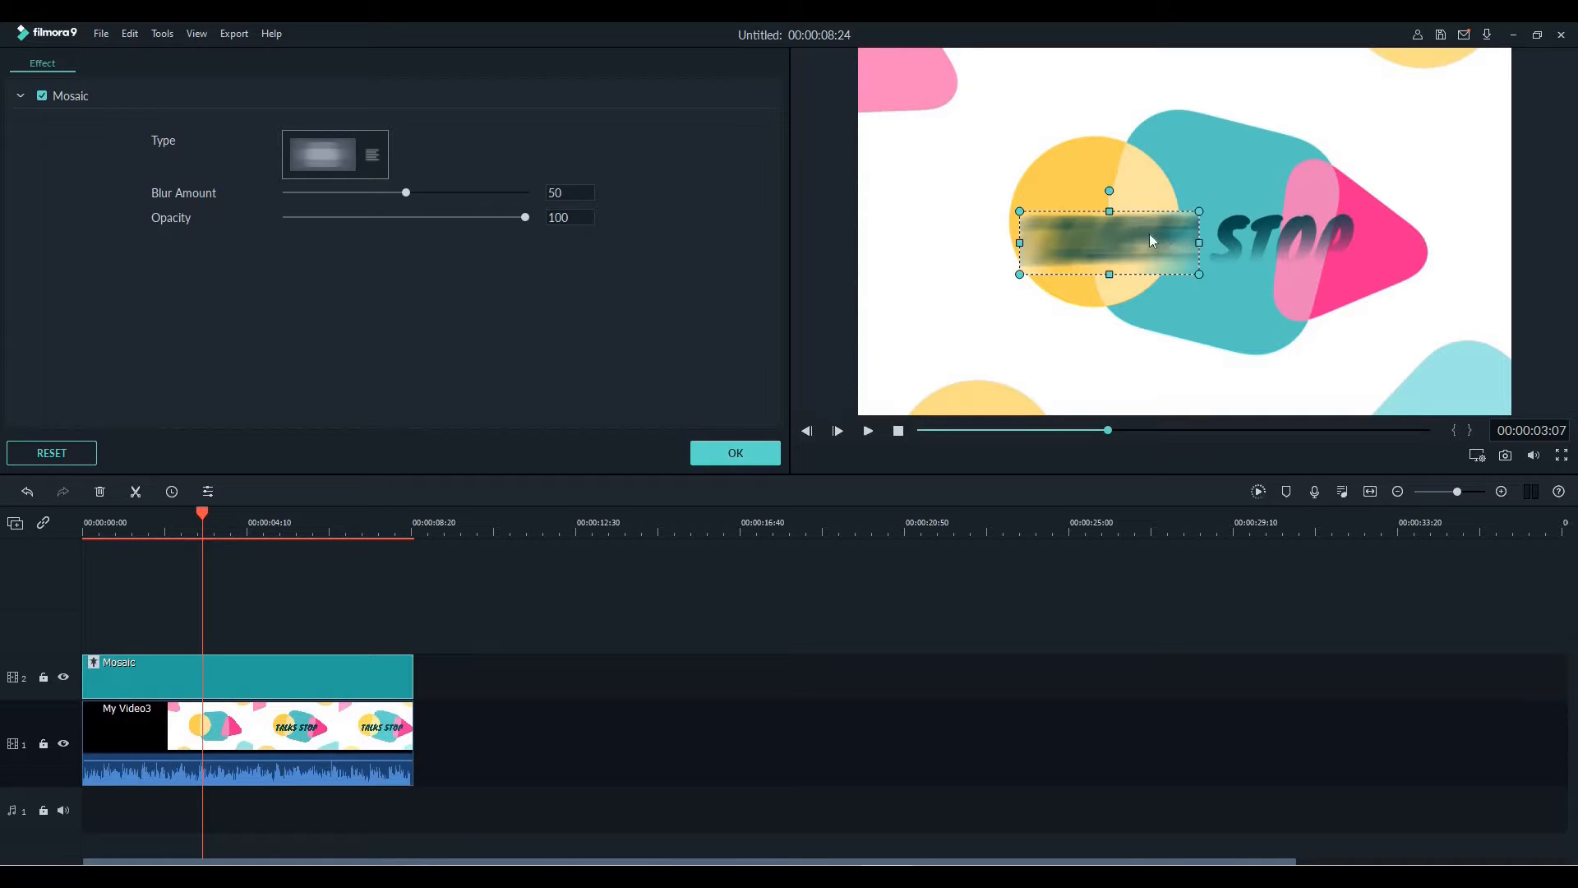
click(1121, 283)
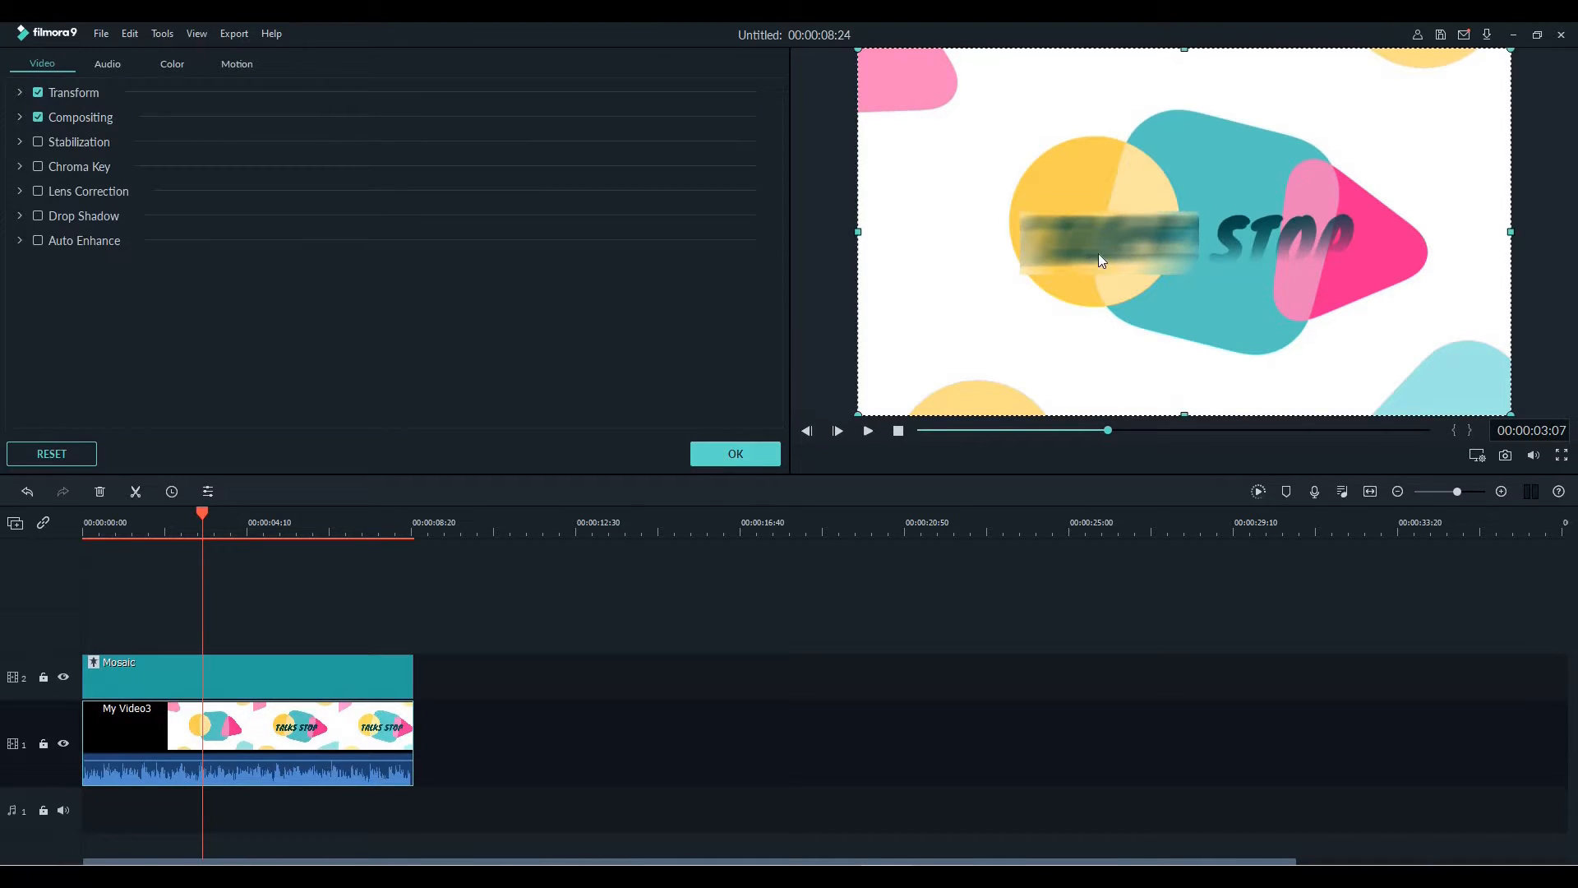
Step: Confirm the settings, play the blurred video from the beginning, and return the playhead to the start
drag(200, 512, 82, 528)
click(735, 453)
key(space)
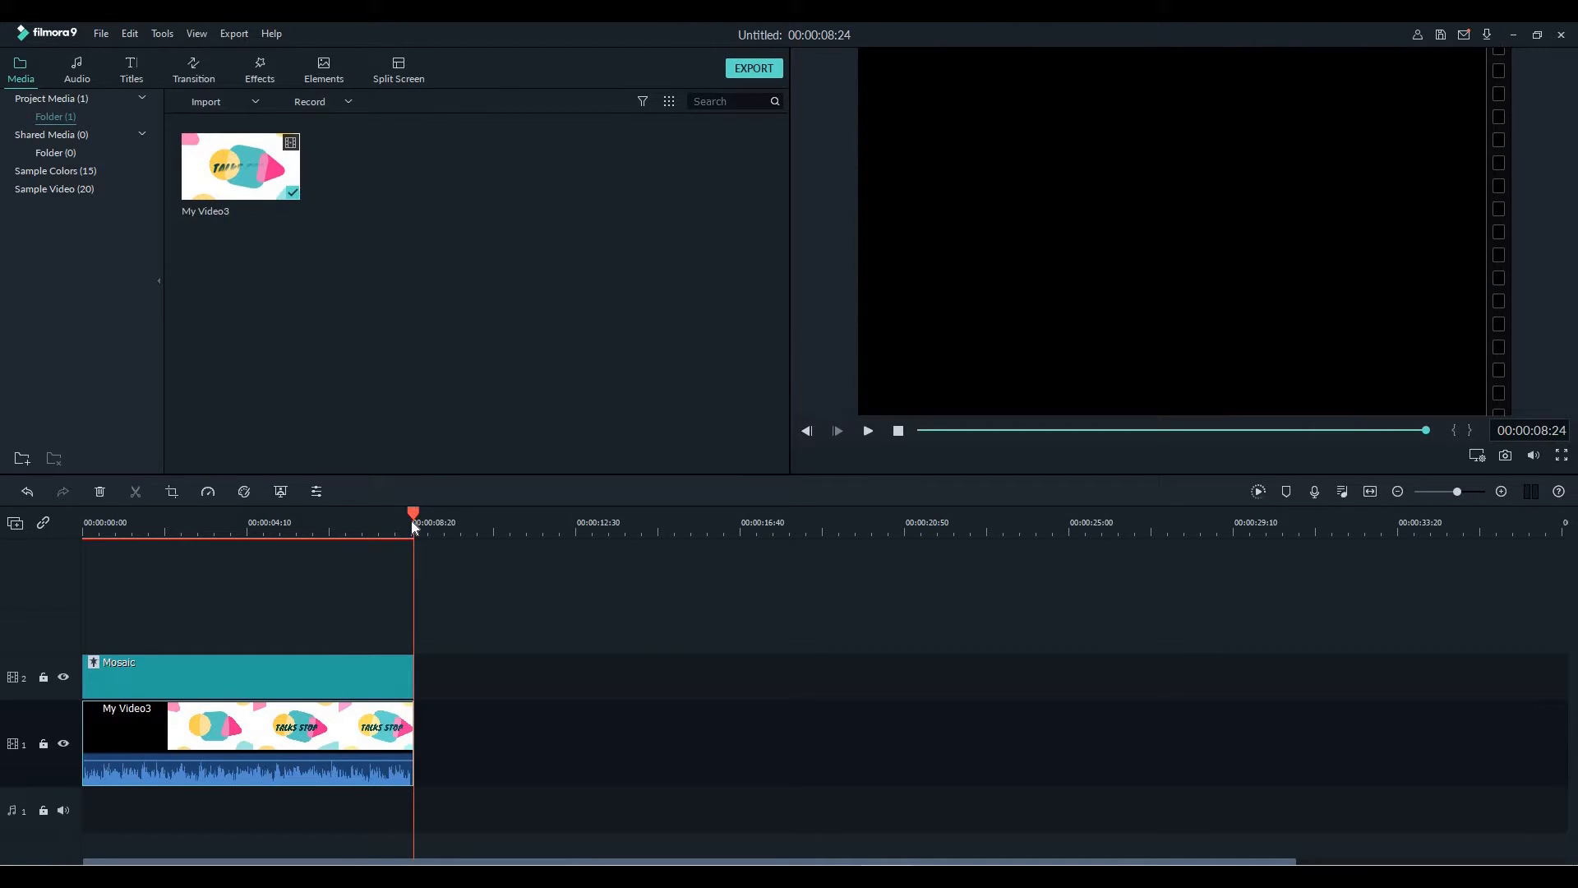
drag(413, 511, 73, 575)
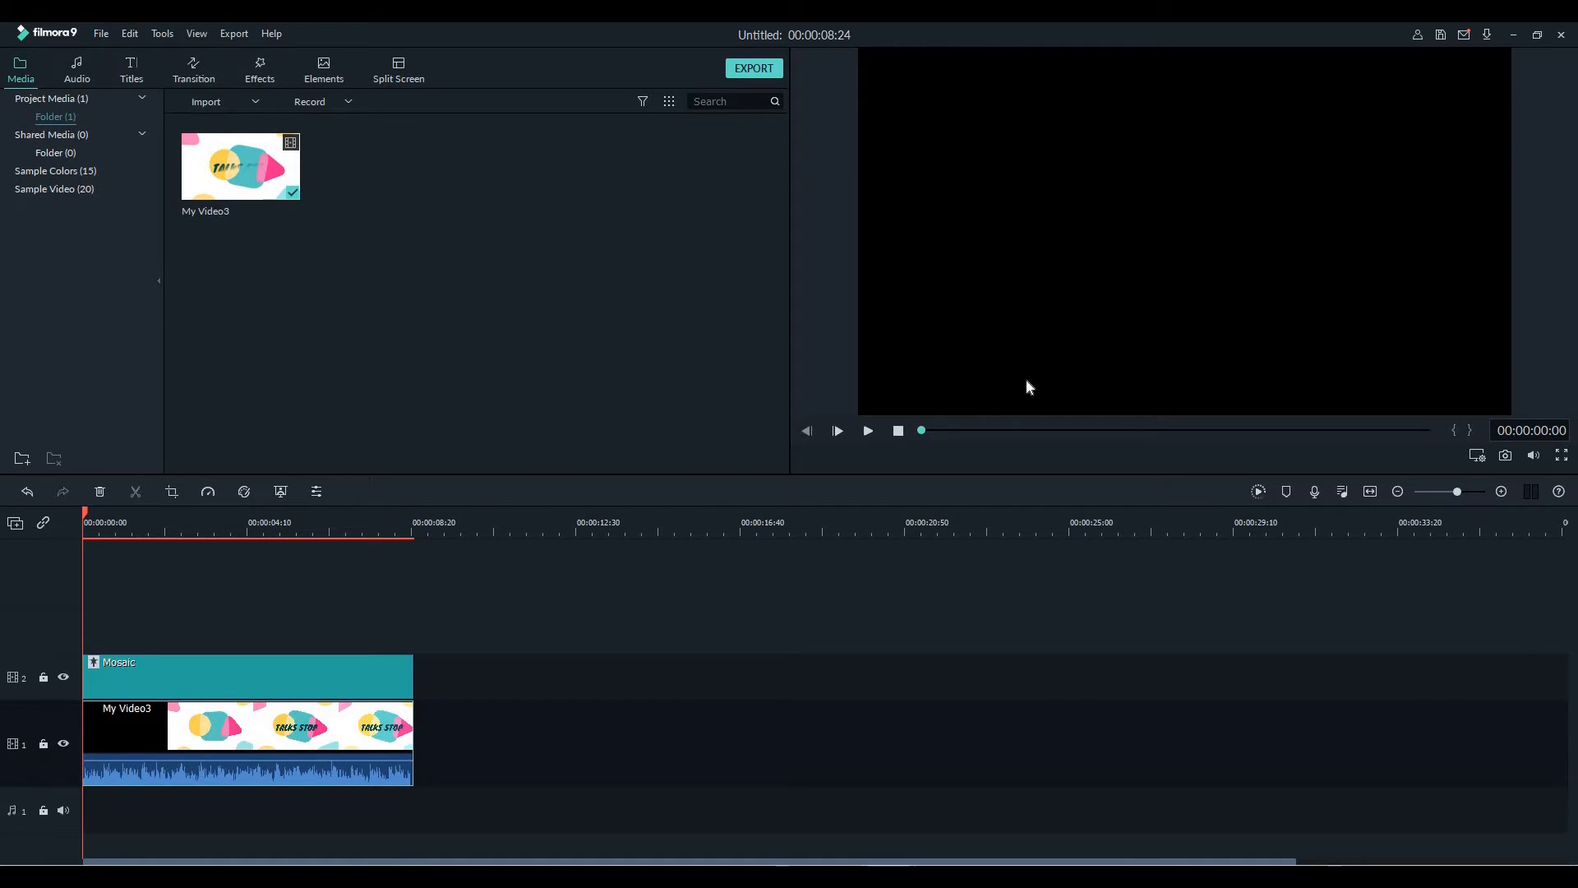